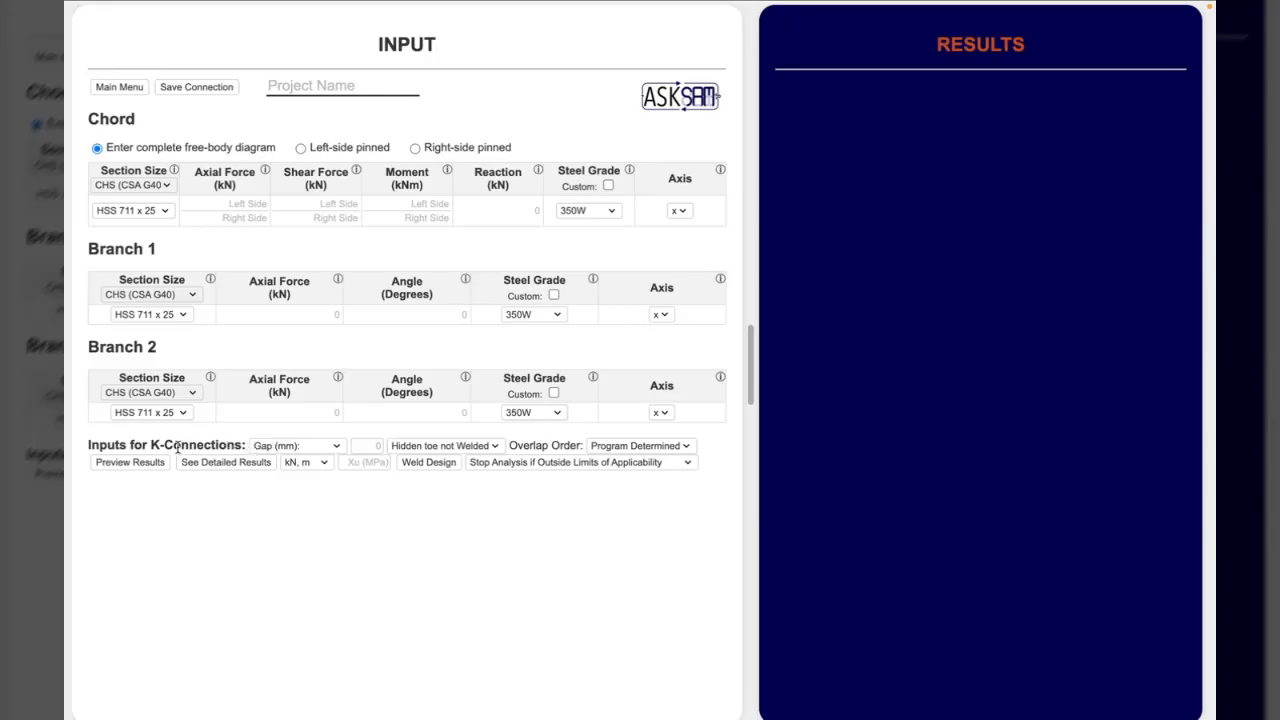
- Review the available choices for gap or eccentricity, hidden toe welding, overlap order and force/length units
{"action": "left_click", "coordinate": [267, 446]}
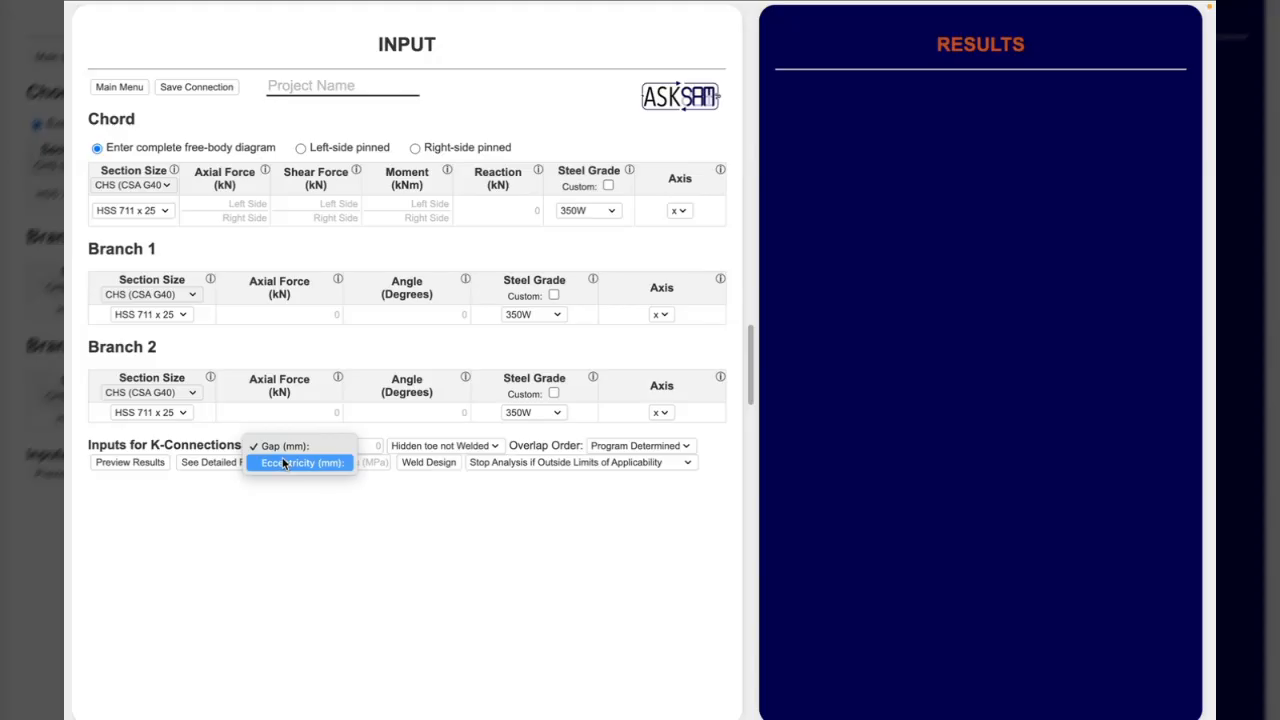
{"action": "left_click", "coordinate": [401, 431]}
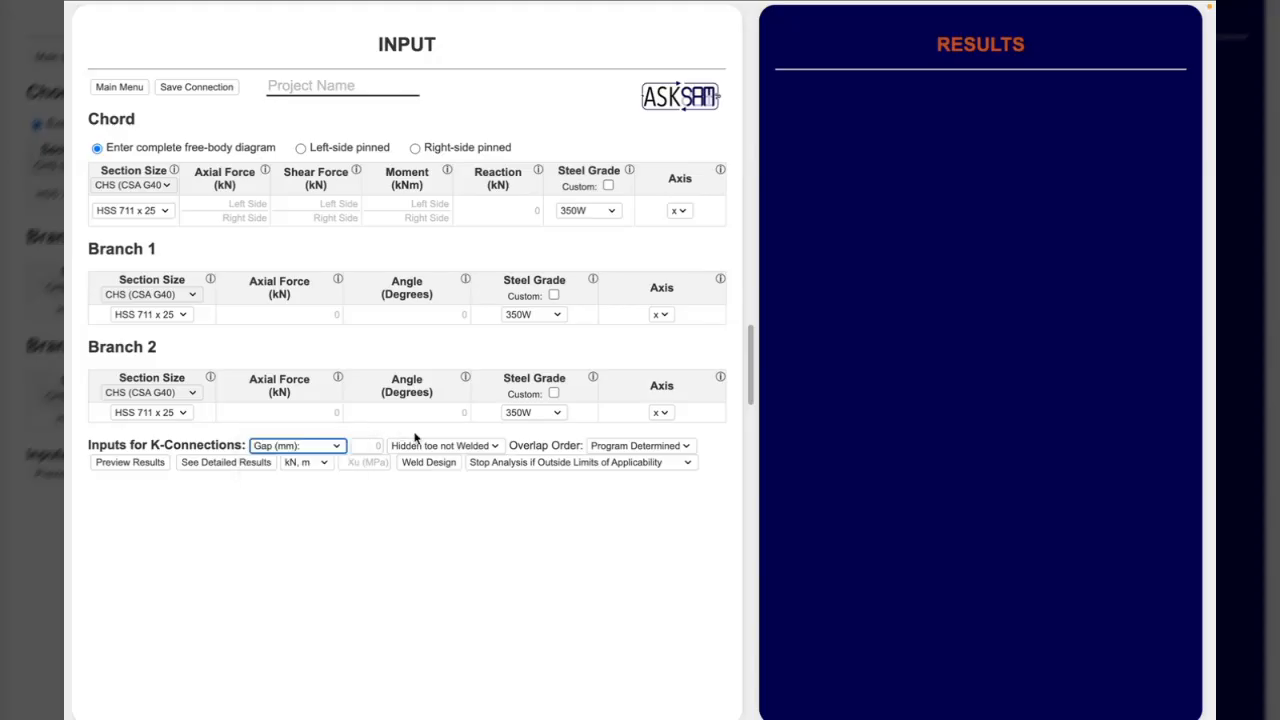
{"action": "left_click", "coordinate": [459, 452]}
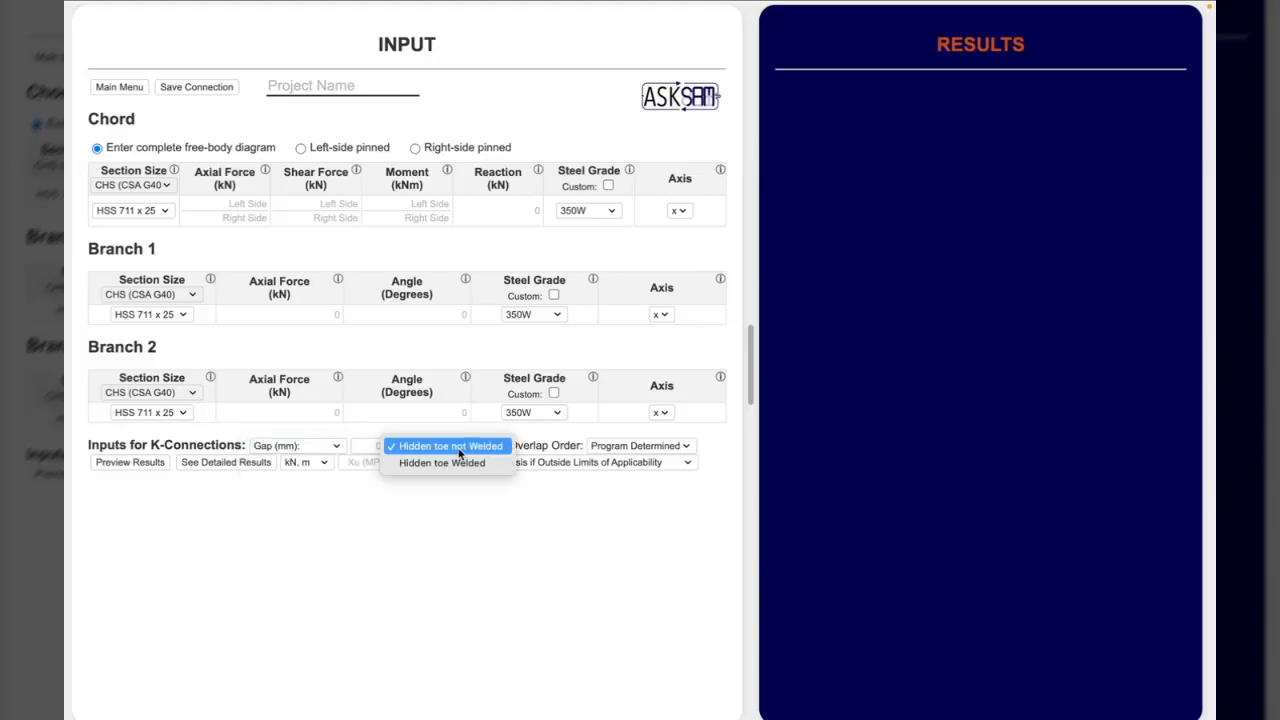
{"action": "left_click", "coordinate": [447, 432]}
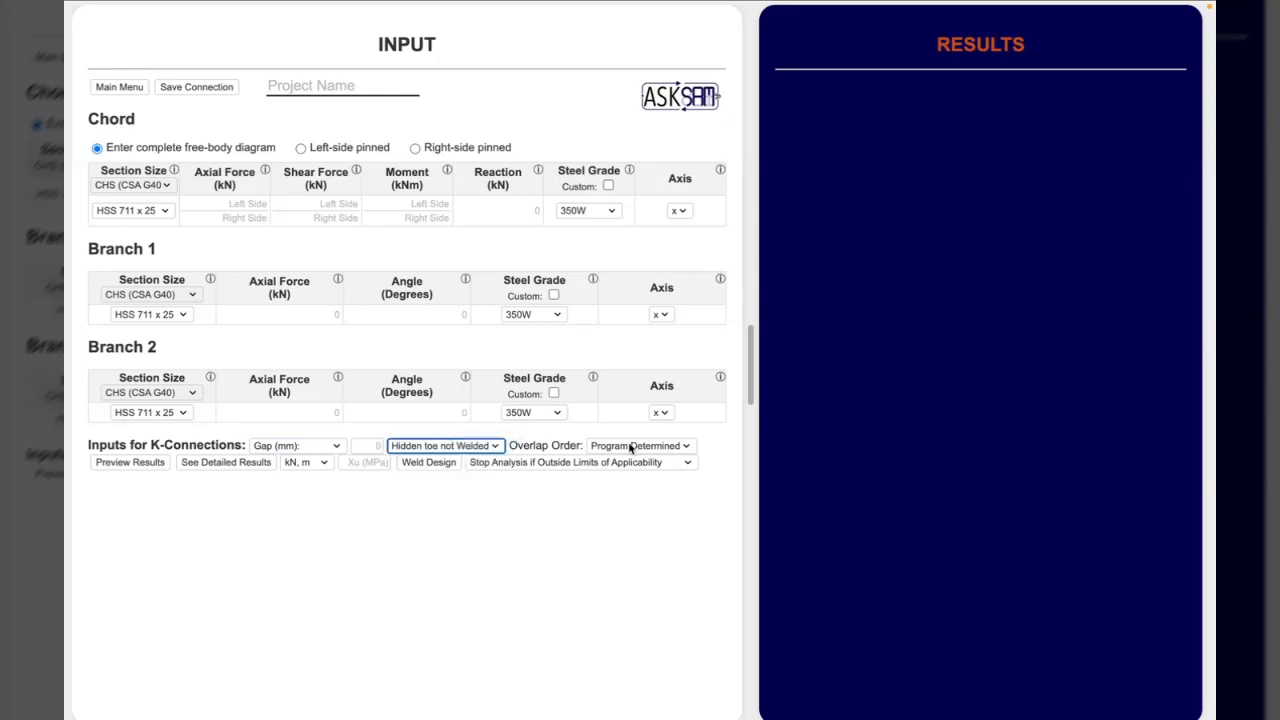
{"action": "left_click", "coordinate": [631, 448]}
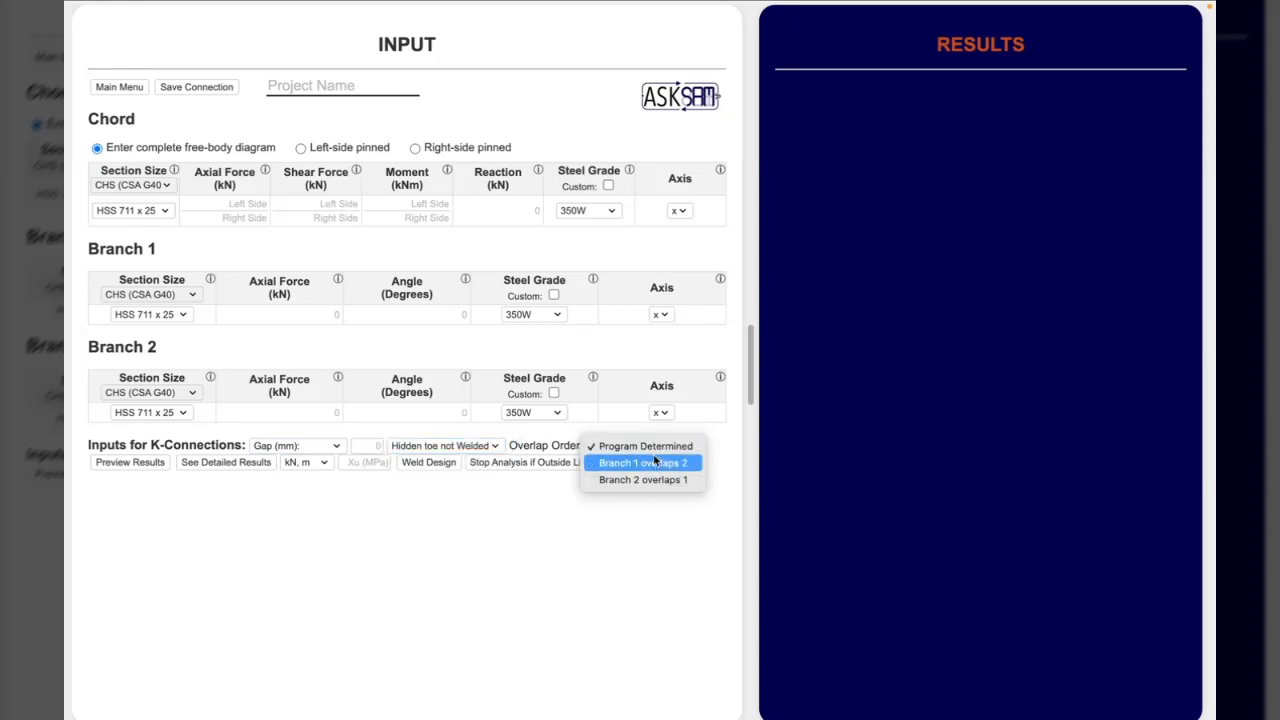
{"action": "left_click", "coordinate": [721, 447]}
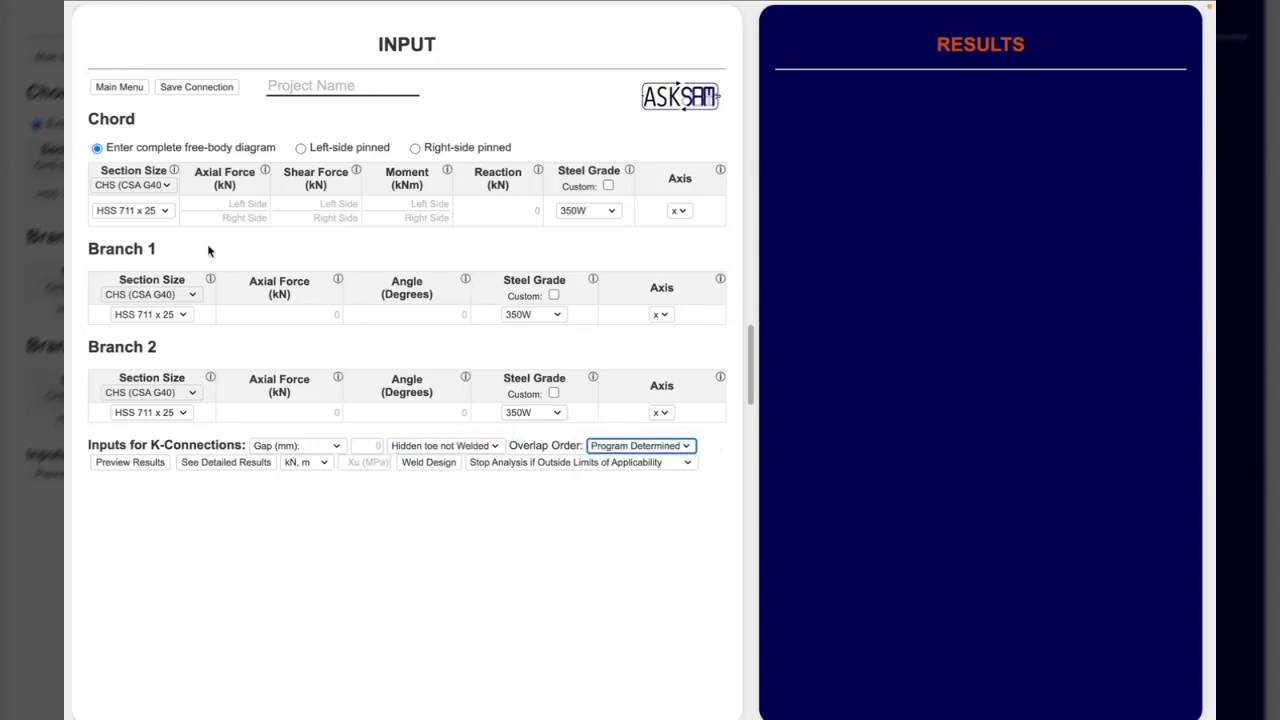
{"action": "left_click", "coordinate": [311, 466]}
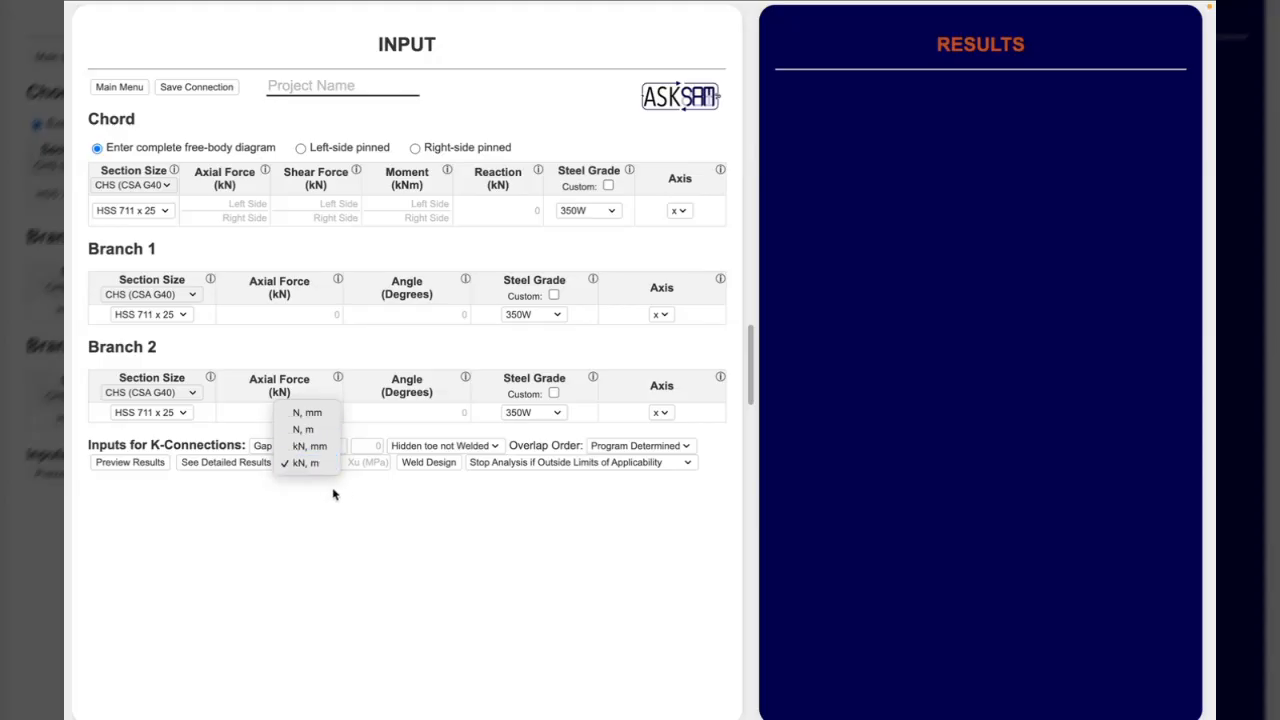
- Return to the main menu, switch to U.S. Customary Units and open a two-branch connection
{"action": "left_click", "coordinate": [113, 92]}
{"action": "left_click", "coordinate": [113, 92]}
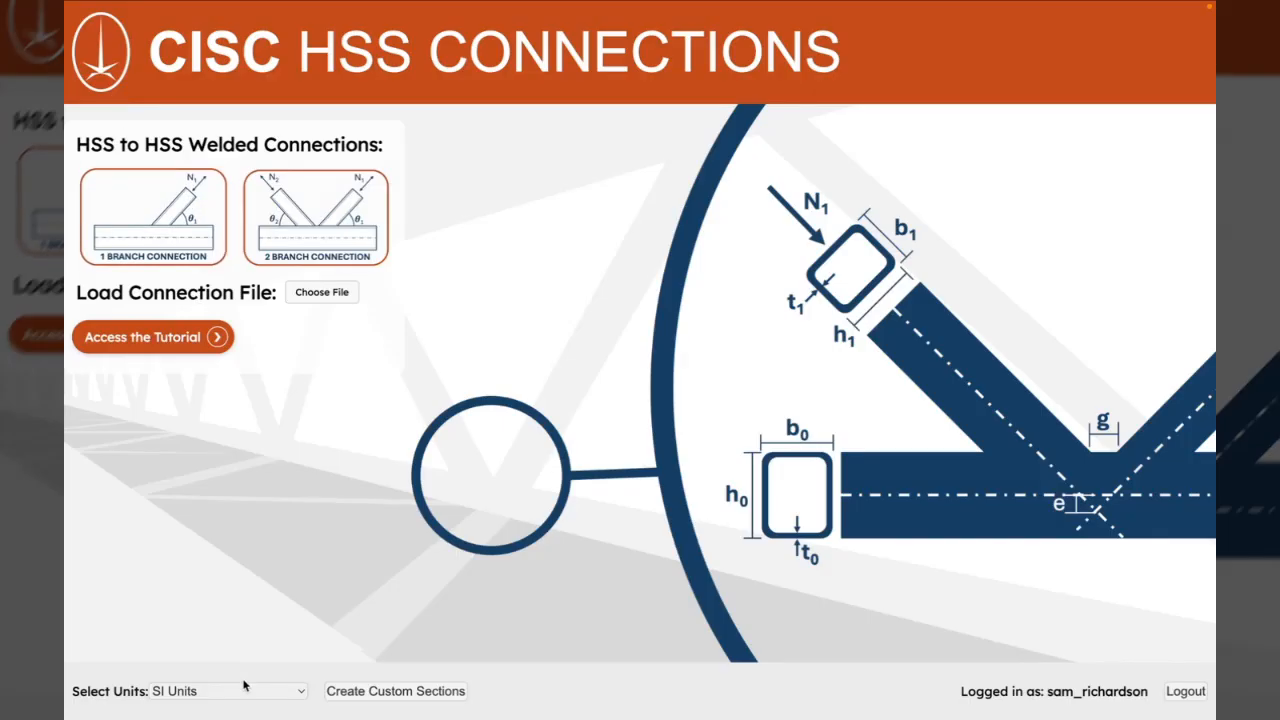
{"action": "left_click", "coordinate": [244, 688]}
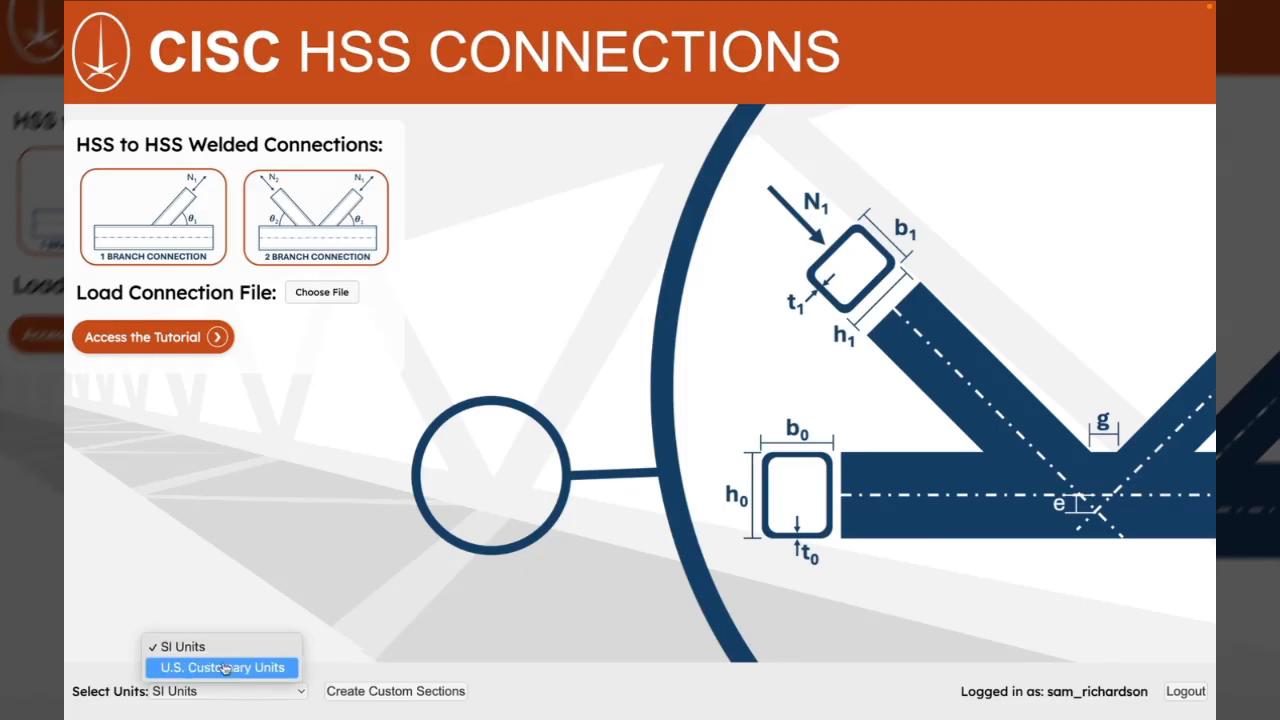
{"action": "left_click", "coordinate": [224, 668]}
{"action": "left_click", "coordinate": [297, 244]}
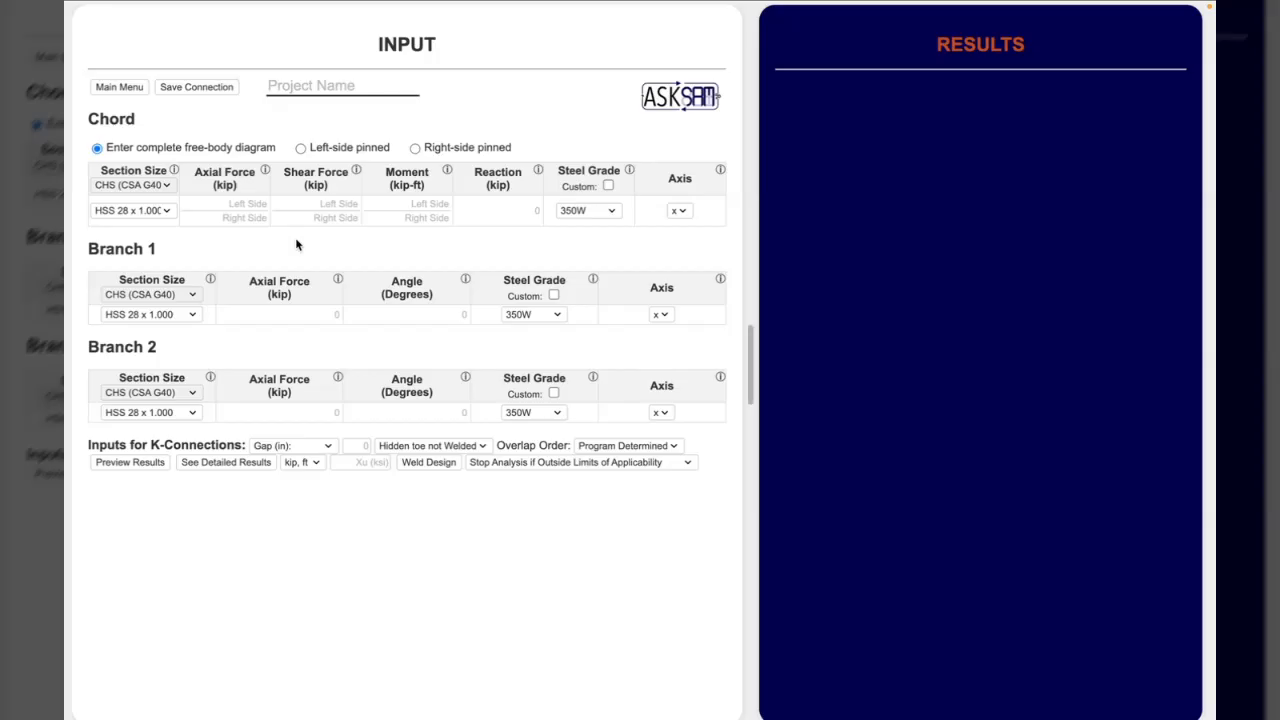
{"action": "left_click", "coordinate": [300, 470]}
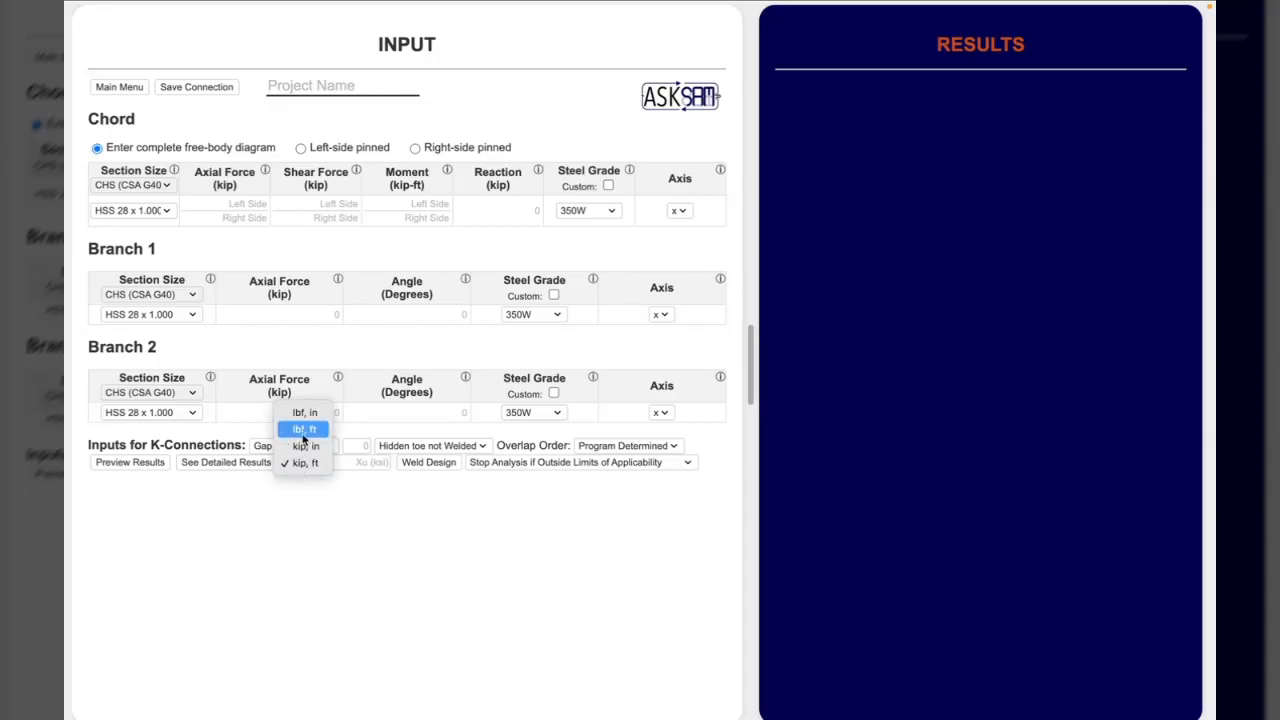
{"action": "left_click", "coordinate": [318, 515]}
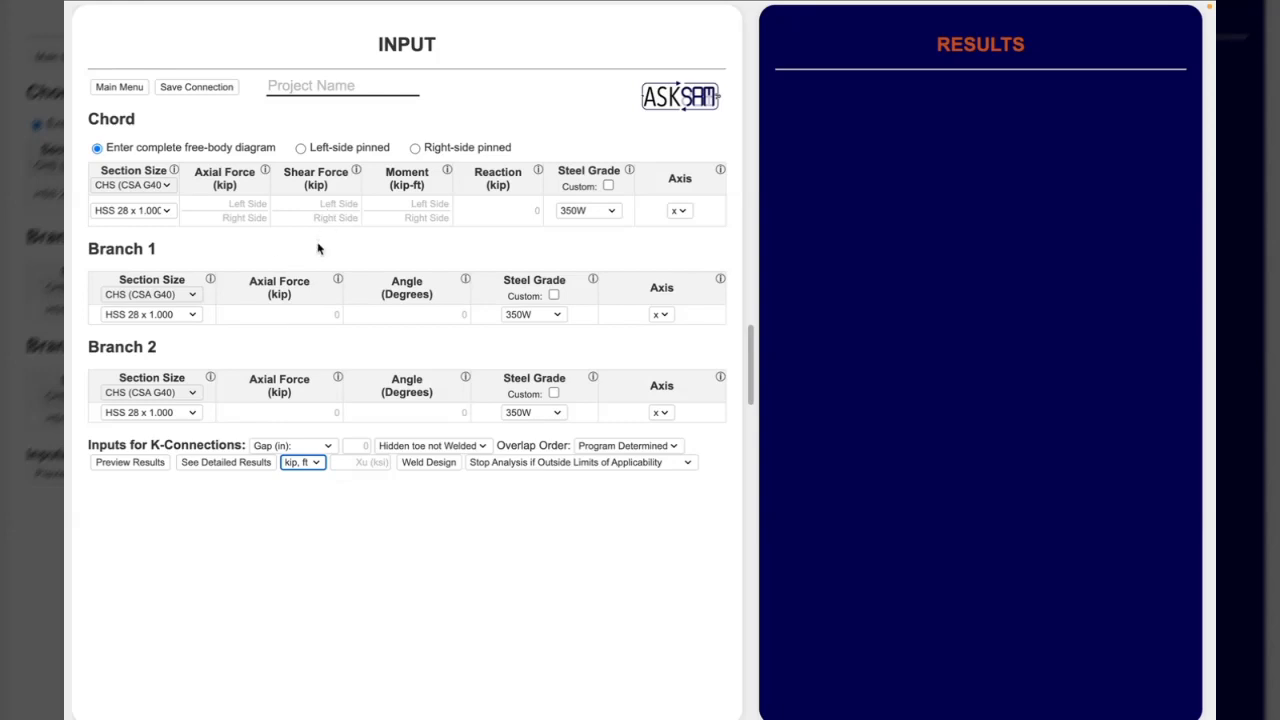
- Set the chord as left-side pinned and enter axial forces of -500 kip for Branch 1 and 500 kip for Branch 2
{"action": "left_click", "coordinate": [353, 147]}
{"action": "left_click", "coordinate": [283, 316]}
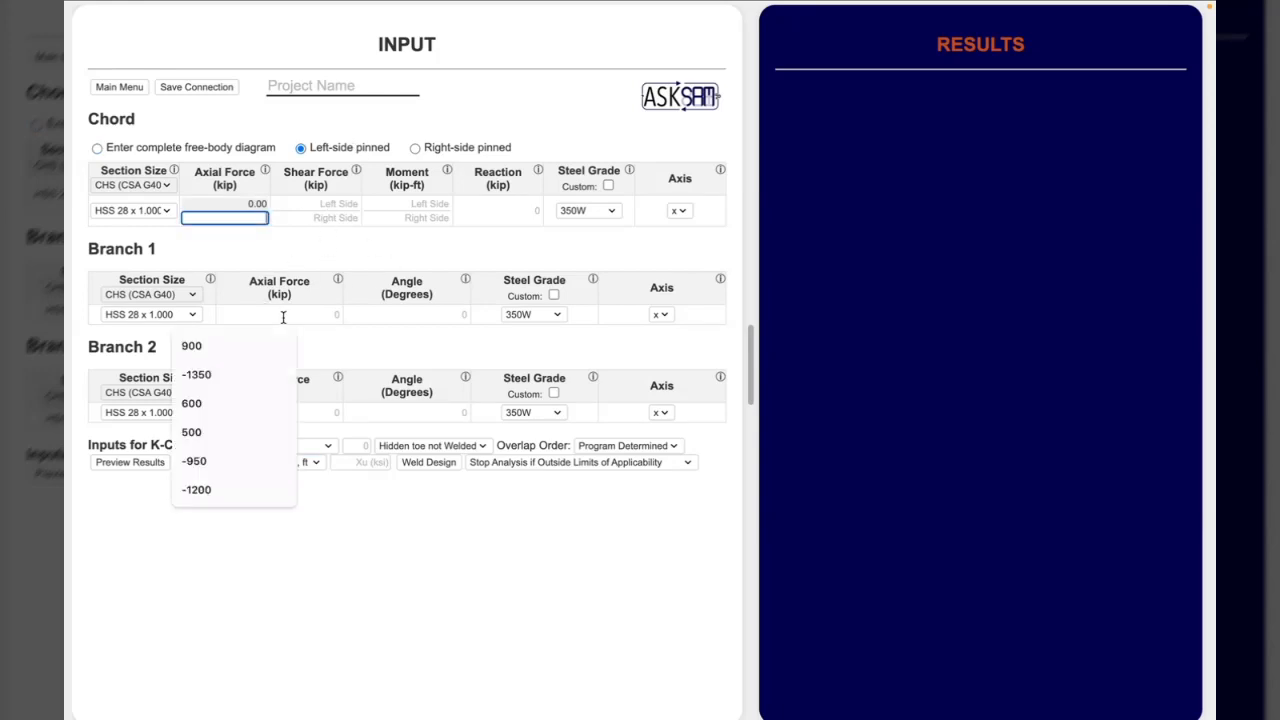
{"action": "type", "text": "-500"}
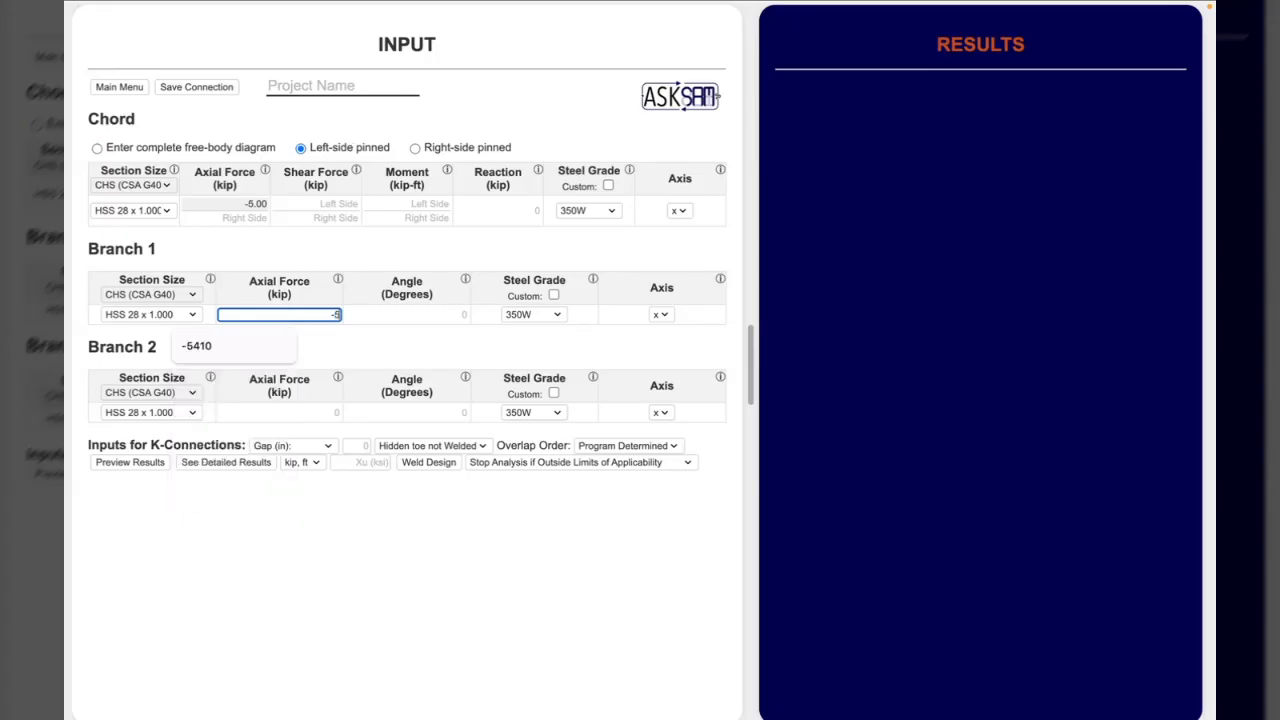
{"action": "left_click", "coordinate": [289, 413]}
{"action": "type", "text": "500"}
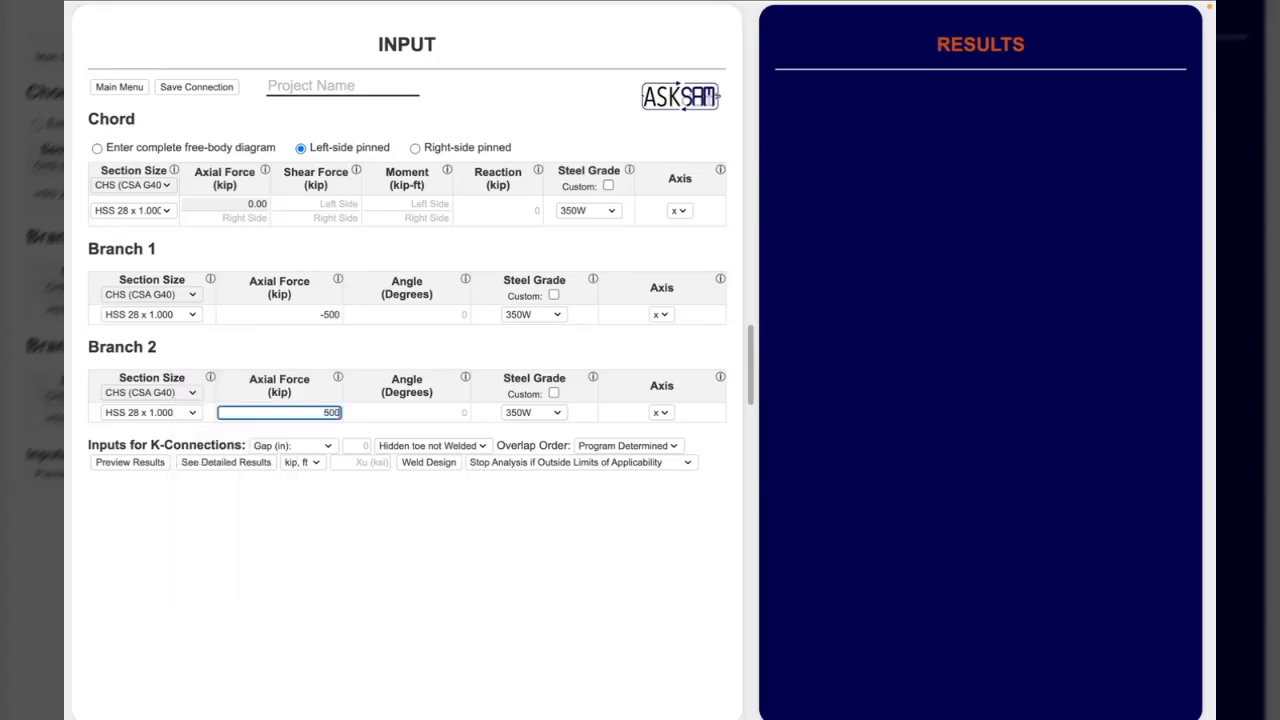
- Set the branch angles to 45 degrees for Branch 1 and 135 degrees for Branch 2
{"action": "left_click", "coordinate": [412, 313]}
{"action": "type", "text": "45"}
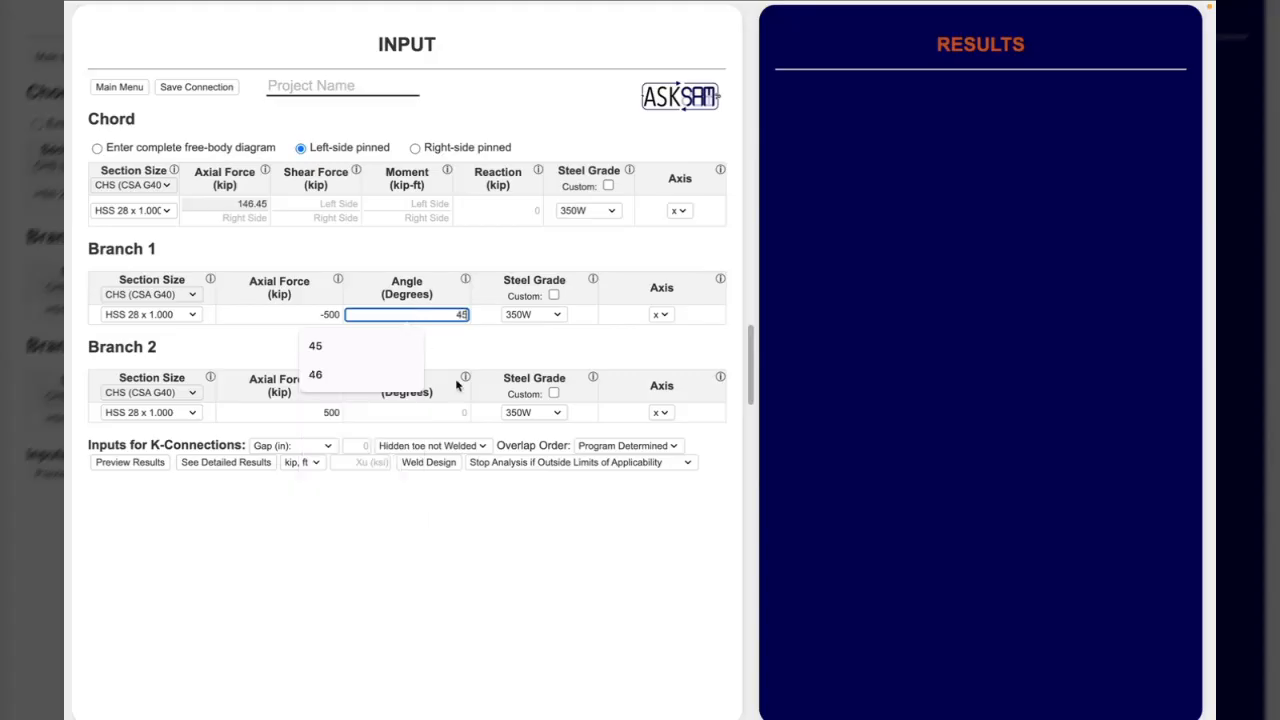
{"action": "left_click", "coordinate": [412, 412]}
{"action": "type", "text": "135"}
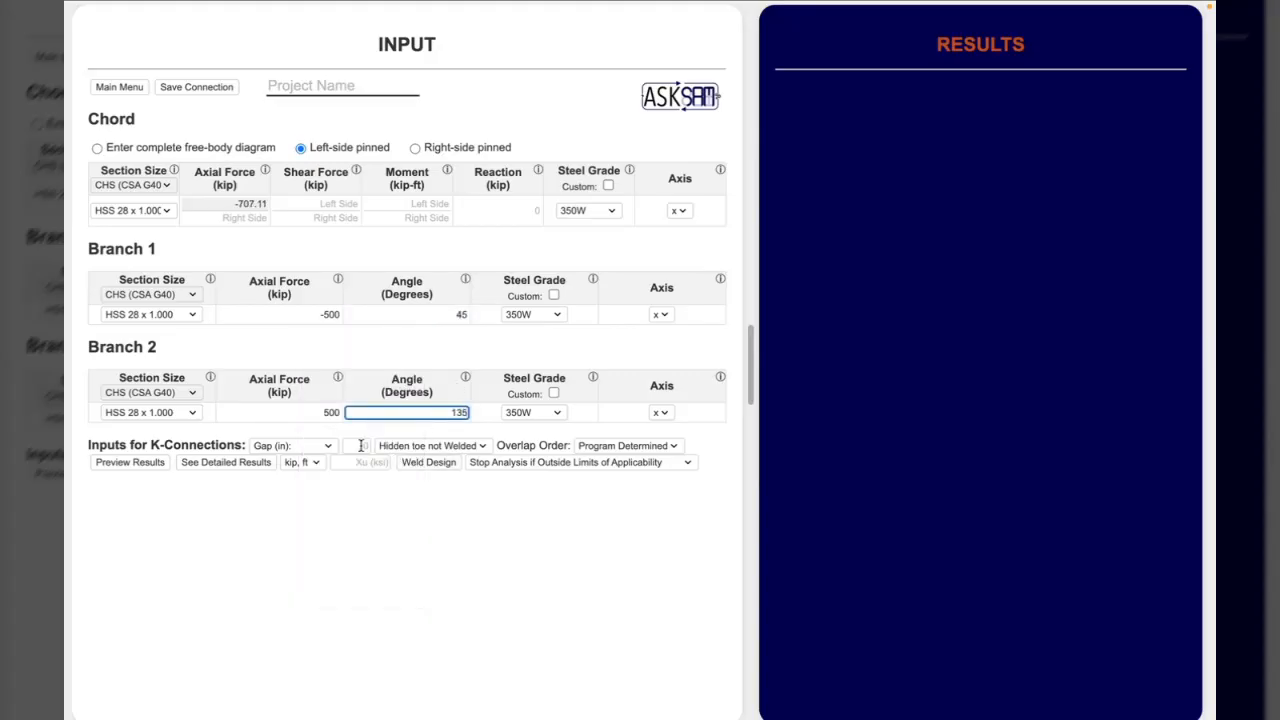
- Define the K-connection by eccentricity instead of gap and preview the results with the connection diagram
{"action": "left_click", "coordinate": [290, 445]}
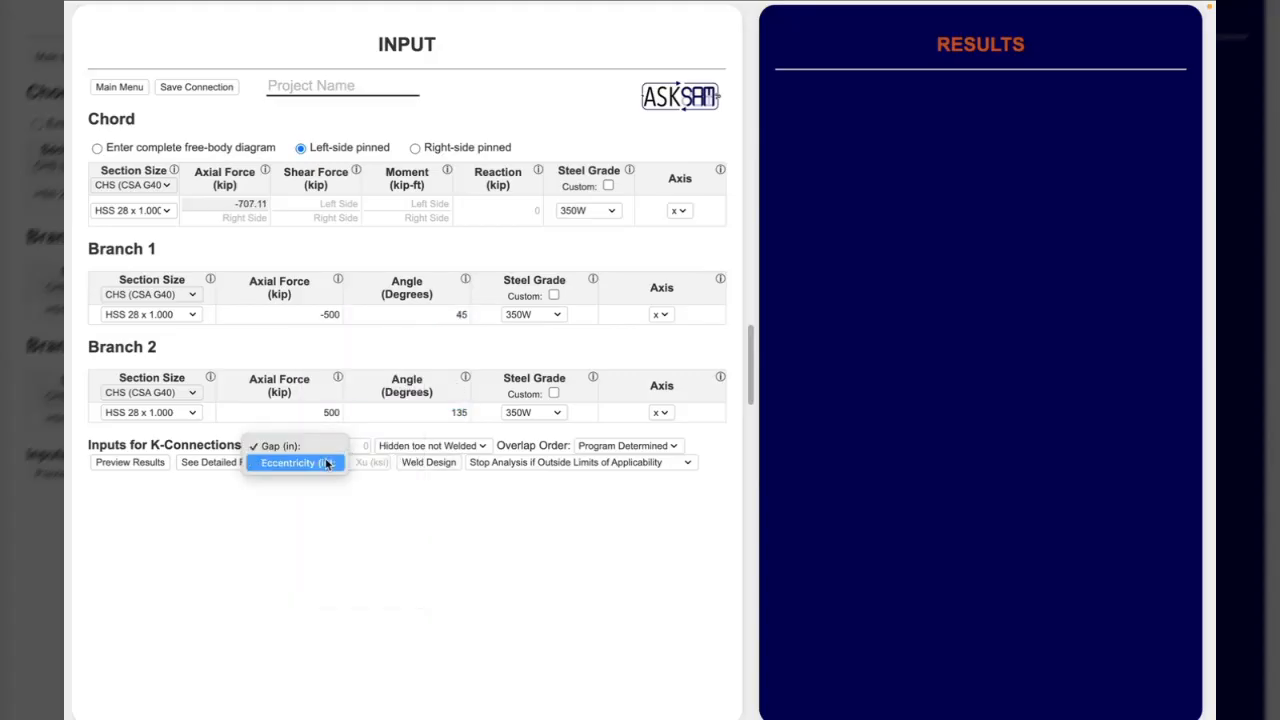
{"action": "left_click", "coordinate": [326, 463]}
{"action": "left_click", "coordinate": [128, 463]}
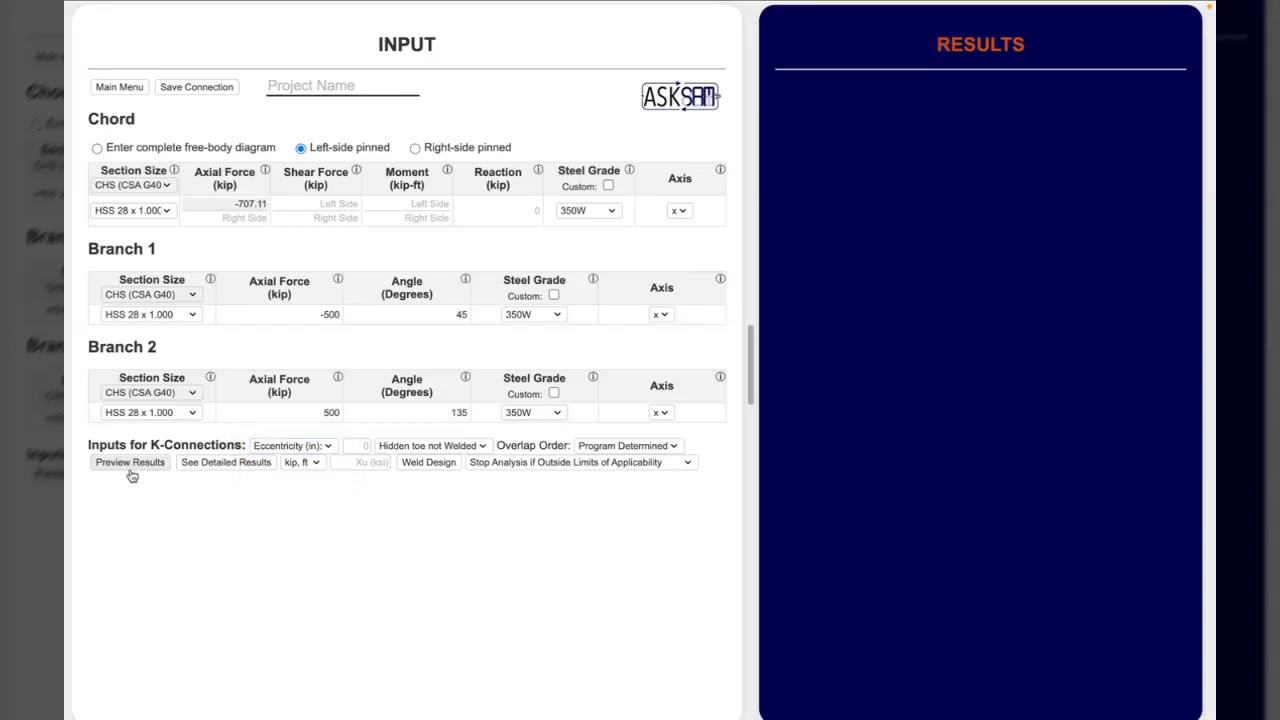
{"action": "scroll", "coordinate": [131, 476], "scroll_direction": "down", "scroll_amount": 1}
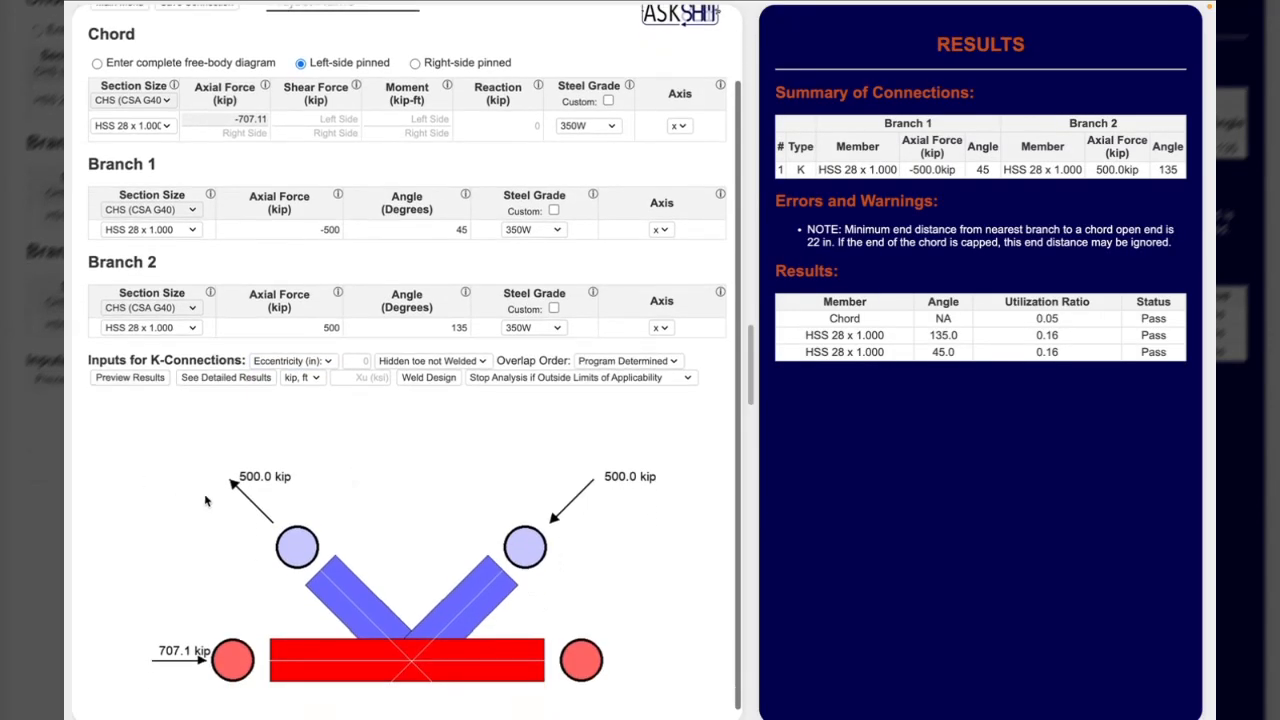
{"action": "scroll", "coordinate": [353, 592], "scroll_direction": "down", "scroll_amount": 1}
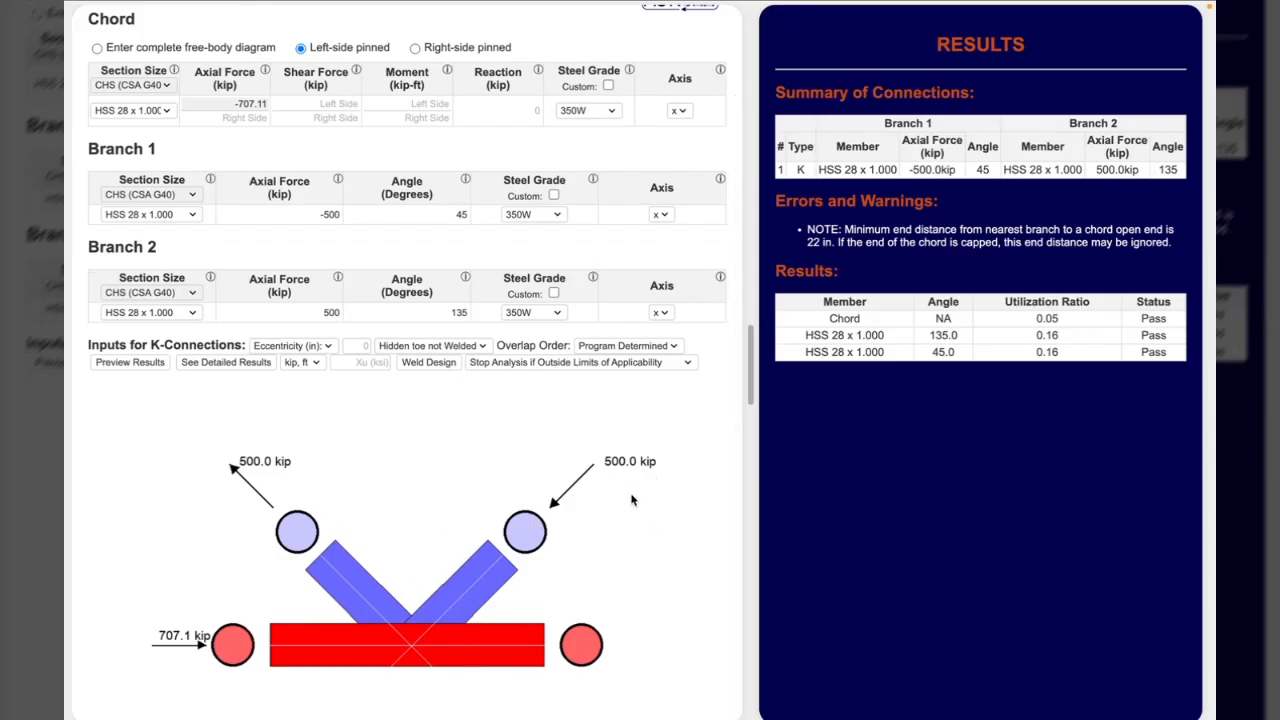
- Change the chord and both branches to RHS (CSA G40) sections and preview the results again
{"action": "scroll", "coordinate": [468, 401], "scroll_direction": "up", "scroll_amount": 1}
{"action": "scroll", "coordinate": [468, 401], "scroll_direction": "up", "scroll_amount": 1}
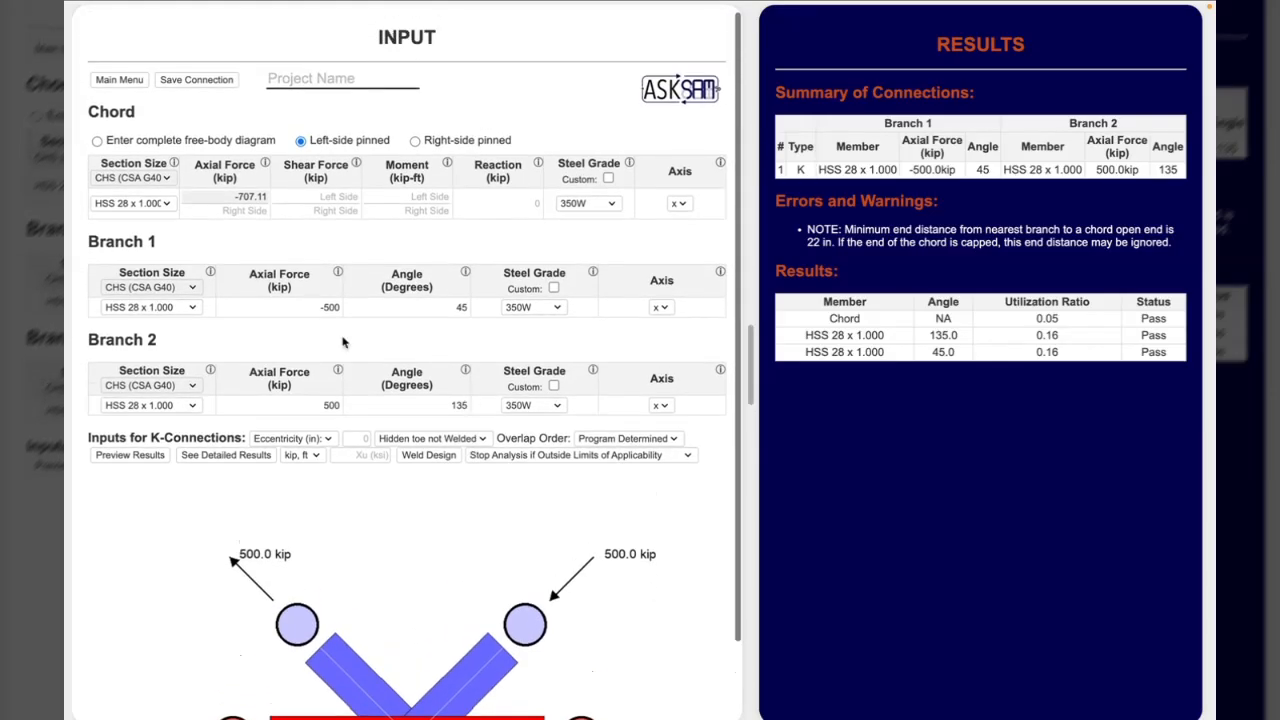
{"action": "scroll", "coordinate": [346, 344], "scroll_direction": "up", "scroll_amount": 1}
{"action": "left_click", "coordinate": [145, 188]}
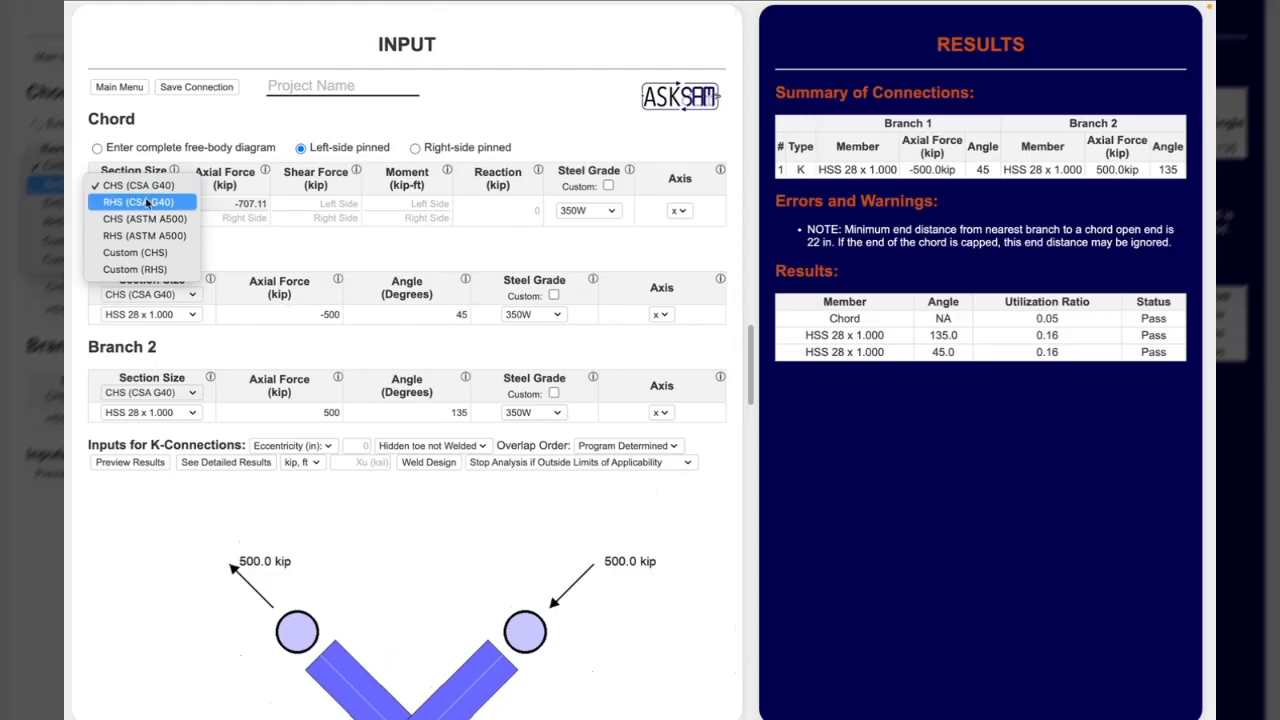
{"action": "left_click", "coordinate": [147, 204]}
{"action": "left_click", "coordinate": [143, 295]}
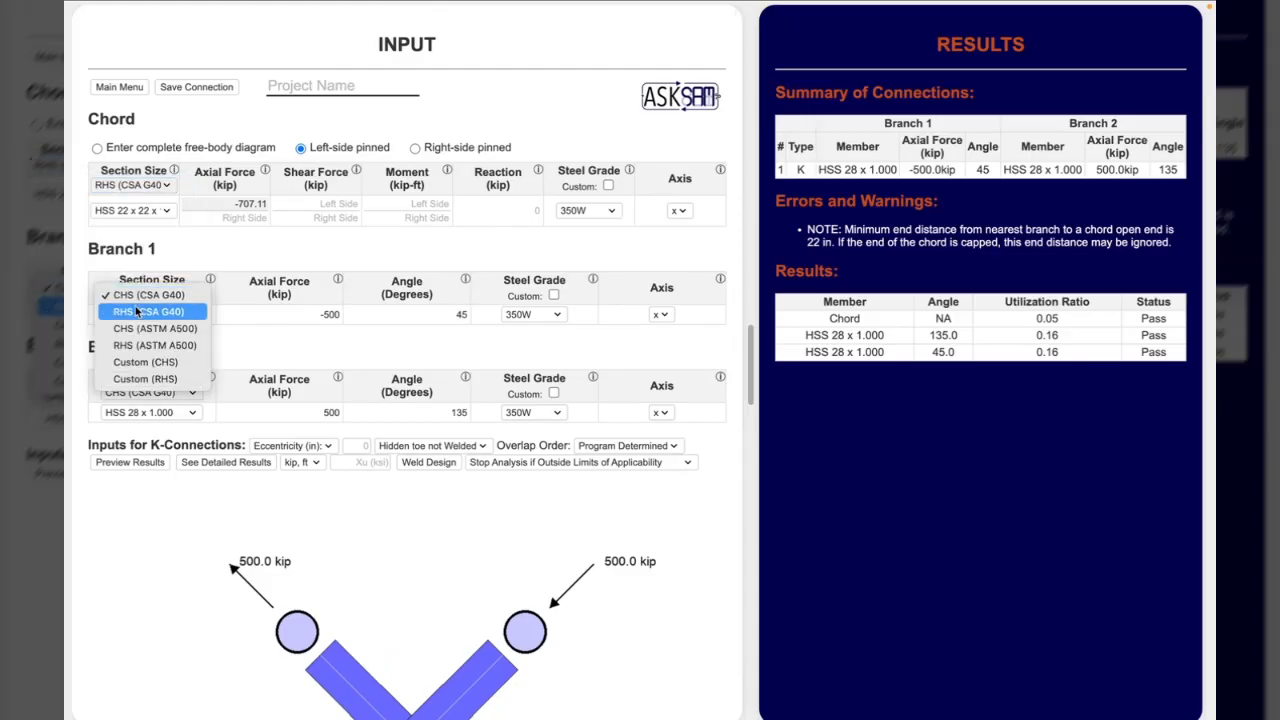
{"action": "left_click", "coordinate": [140, 312]}
{"action": "left_click", "coordinate": [150, 392]}
{"action": "left_click", "coordinate": [145, 409]}
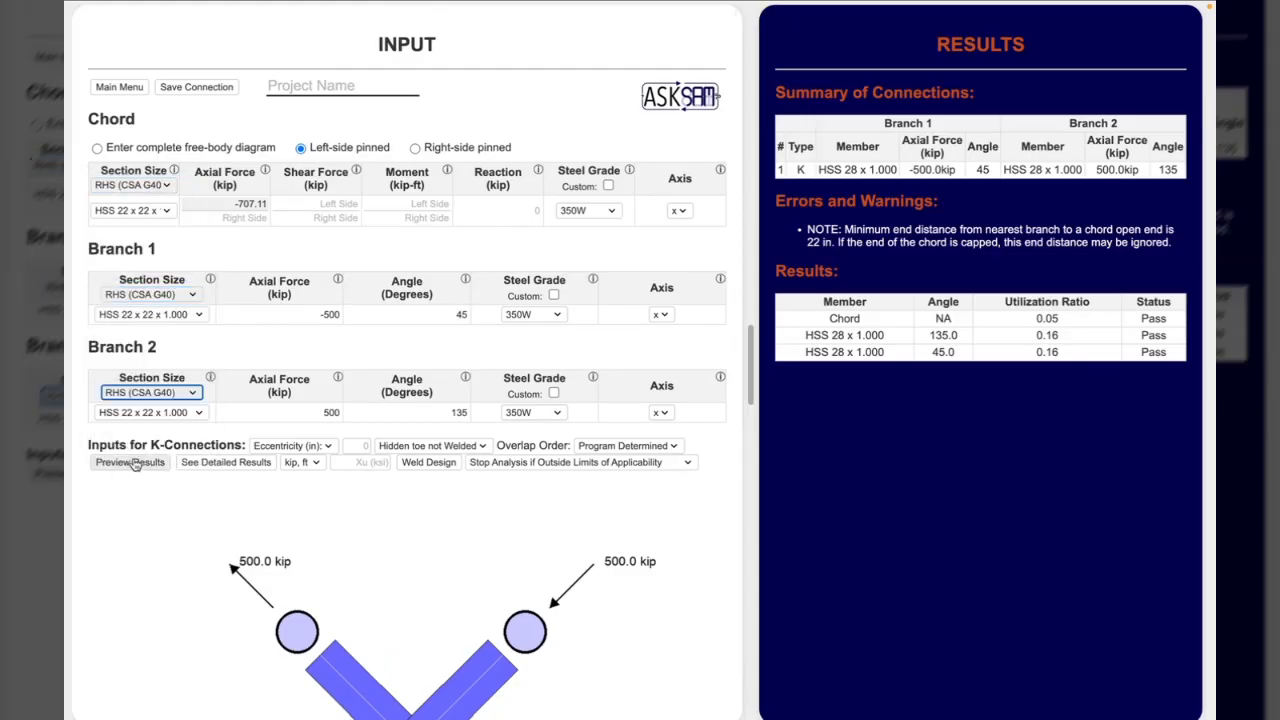
{"action": "left_click", "coordinate": [131, 463]}
{"action": "scroll", "coordinate": [131, 470], "scroll_direction": "down", "scroll_amount": 2}
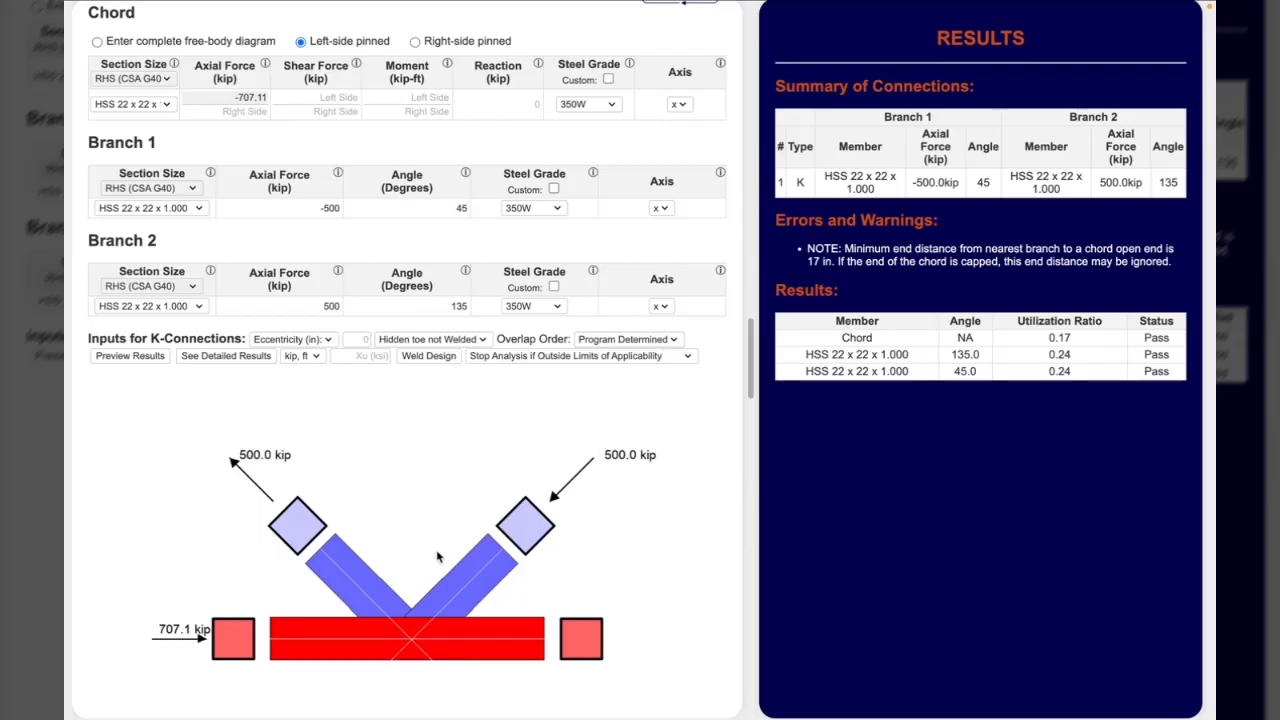
- Set Branch 2's angle to 90 degrees and refresh the results preview
{"action": "scroll", "coordinate": [415, 527], "scroll_direction": "up", "scroll_amount": 1}
{"action": "scroll", "coordinate": [415, 527], "scroll_direction": "up", "scroll_amount": 1}
{"action": "left_click", "coordinate": [460, 224]}
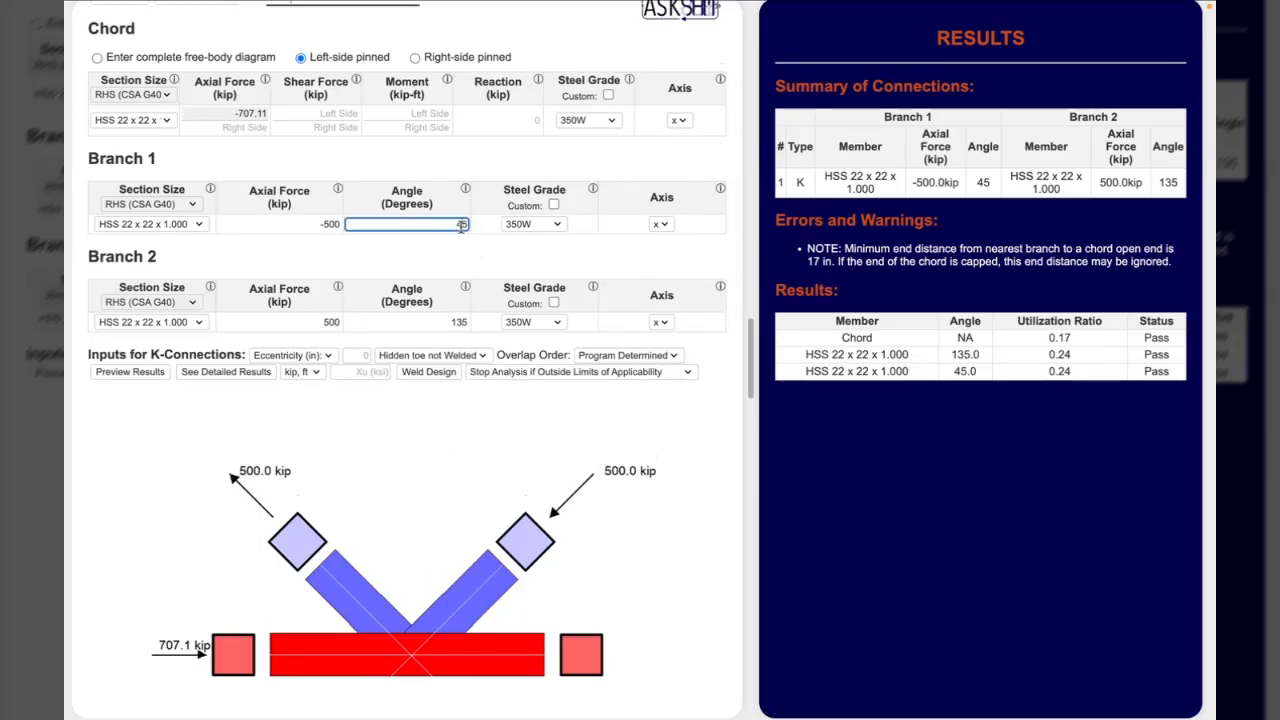
{"action": "double_click", "coordinate": [460, 322]}
{"action": "type", "text": "90"}
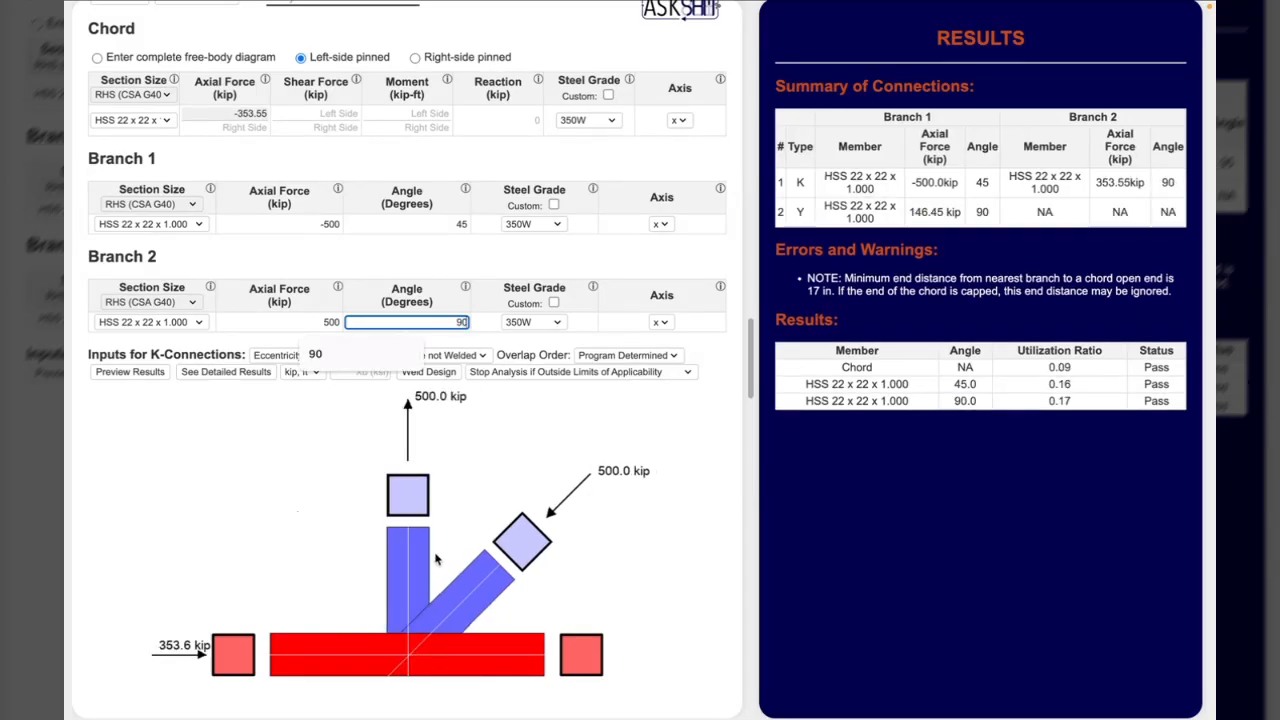
- Set the overlap order to "Branch 2 overlaps 1" and preview the results
{"action": "left_click", "coordinate": [626, 358]}
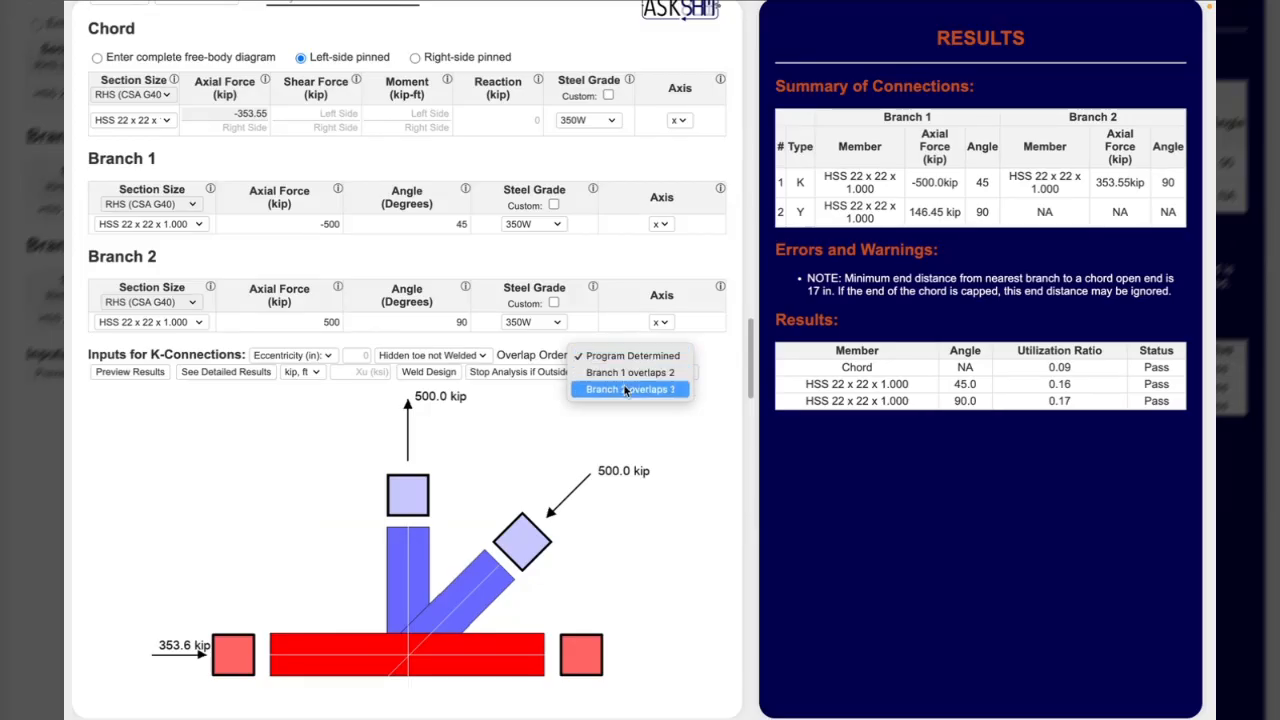
{"action": "left_click", "coordinate": [626, 389]}
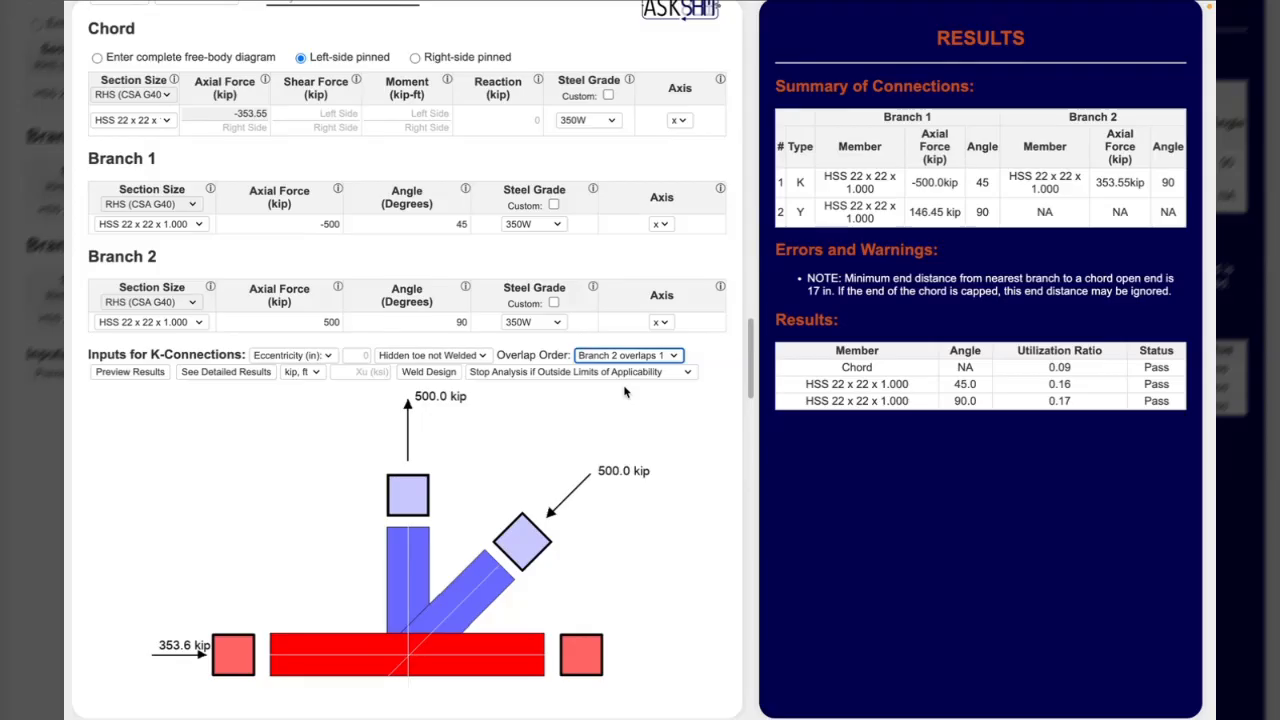
{"action": "left_click", "coordinate": [115, 378]}
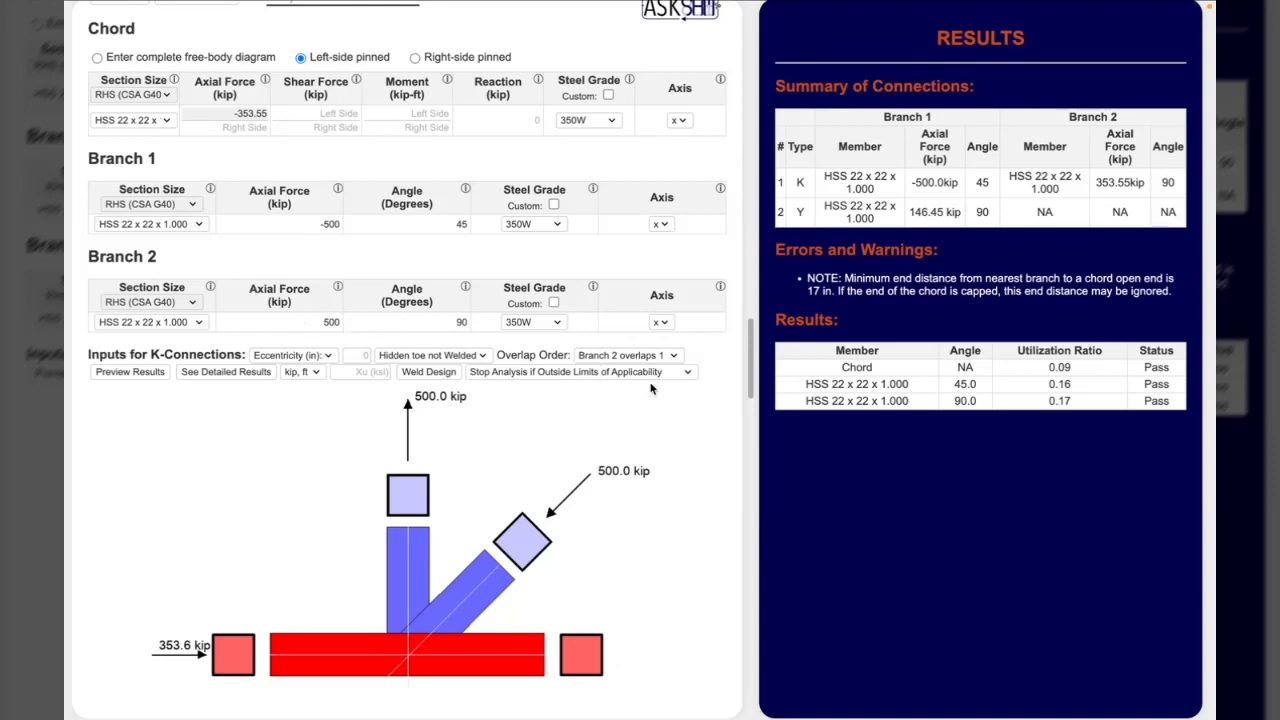
- Change the overlap order to "Branch 1 overlaps 2" and preview the results
{"action": "left_click", "coordinate": [630, 357]}
{"action": "left_click", "coordinate": [625, 338]}
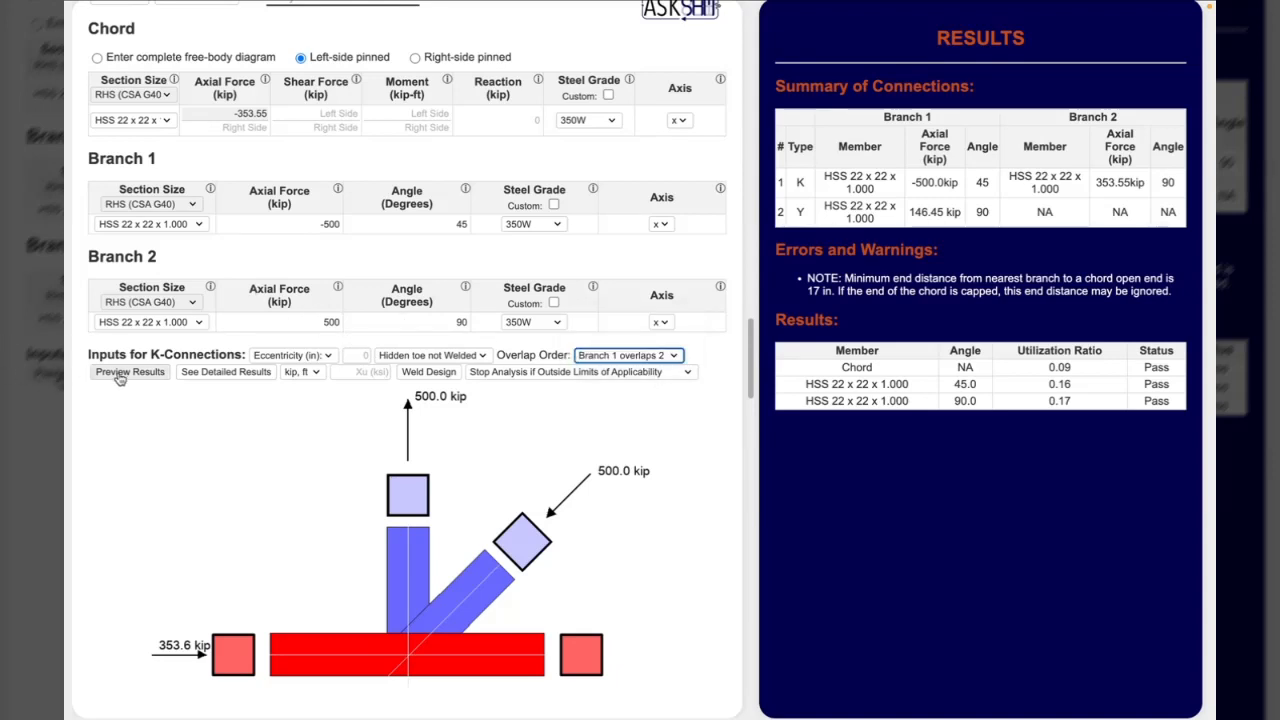
{"action": "left_click", "coordinate": [125, 374]}
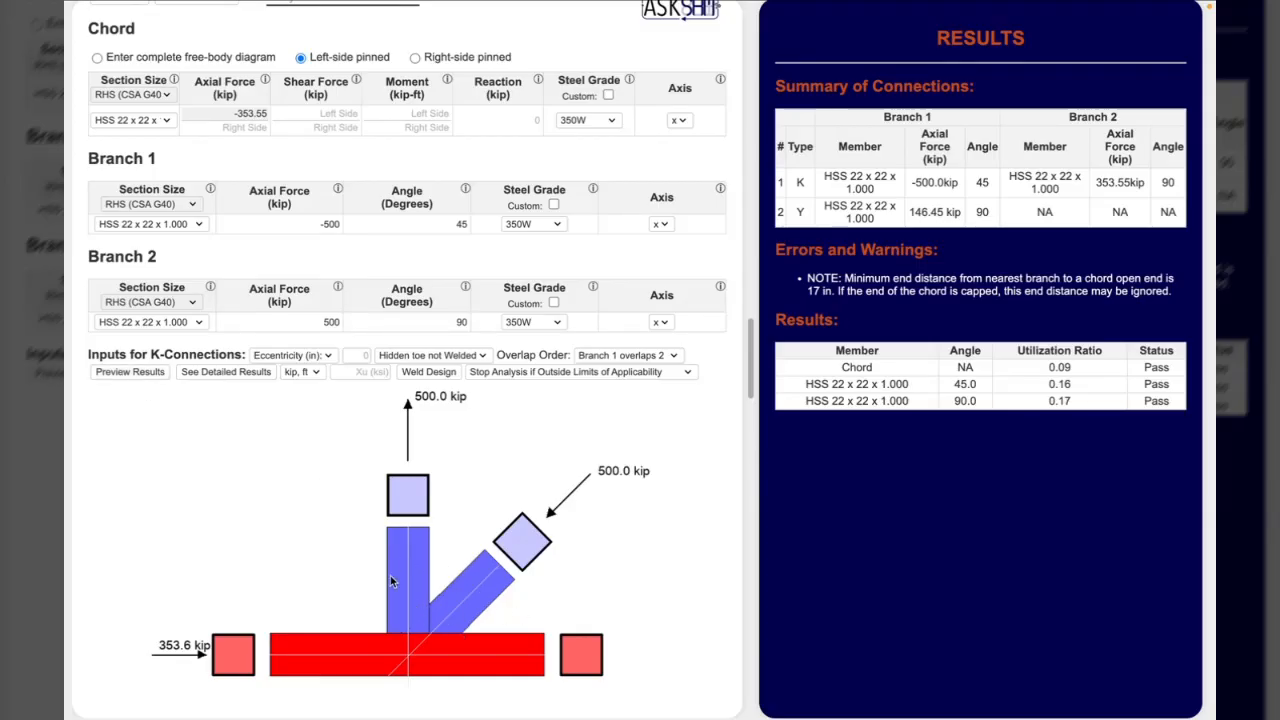
- Switch the overlap order back to "Branch 2 overlaps 1" and preview the results
{"action": "left_click", "coordinate": [630, 356]}
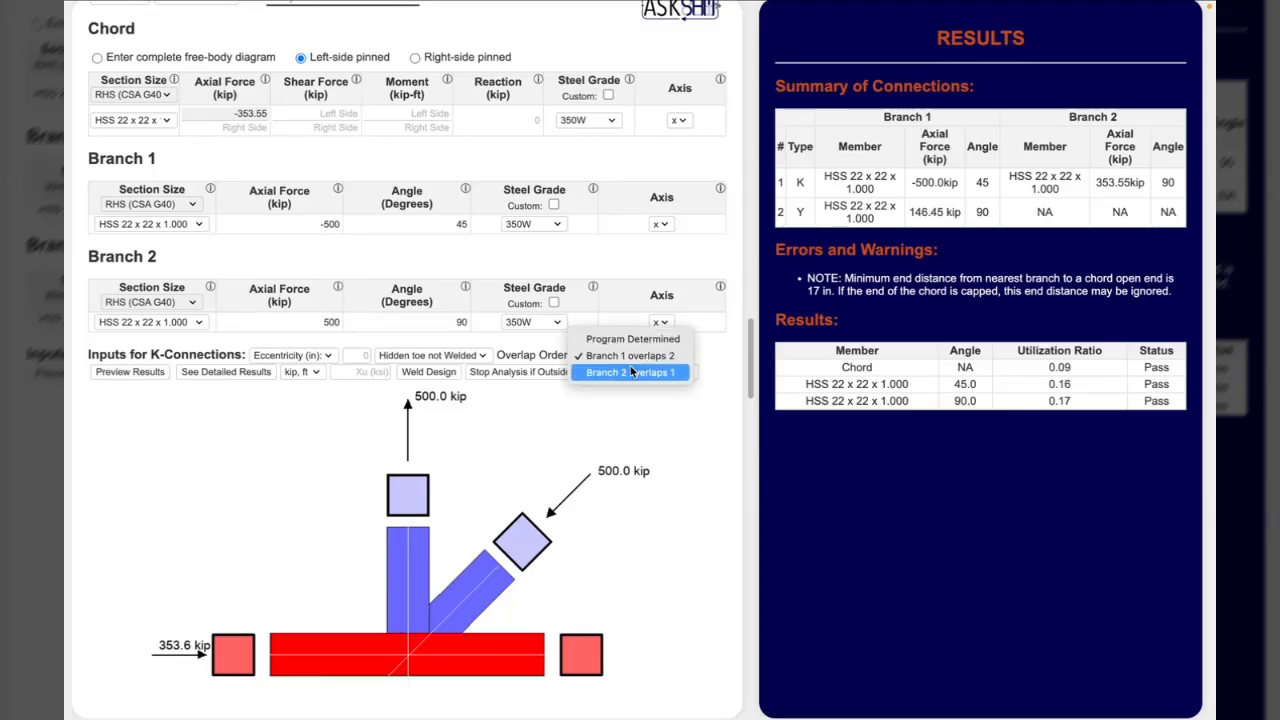
{"action": "left_click", "coordinate": [631, 372]}
{"action": "left_click", "coordinate": [130, 372]}
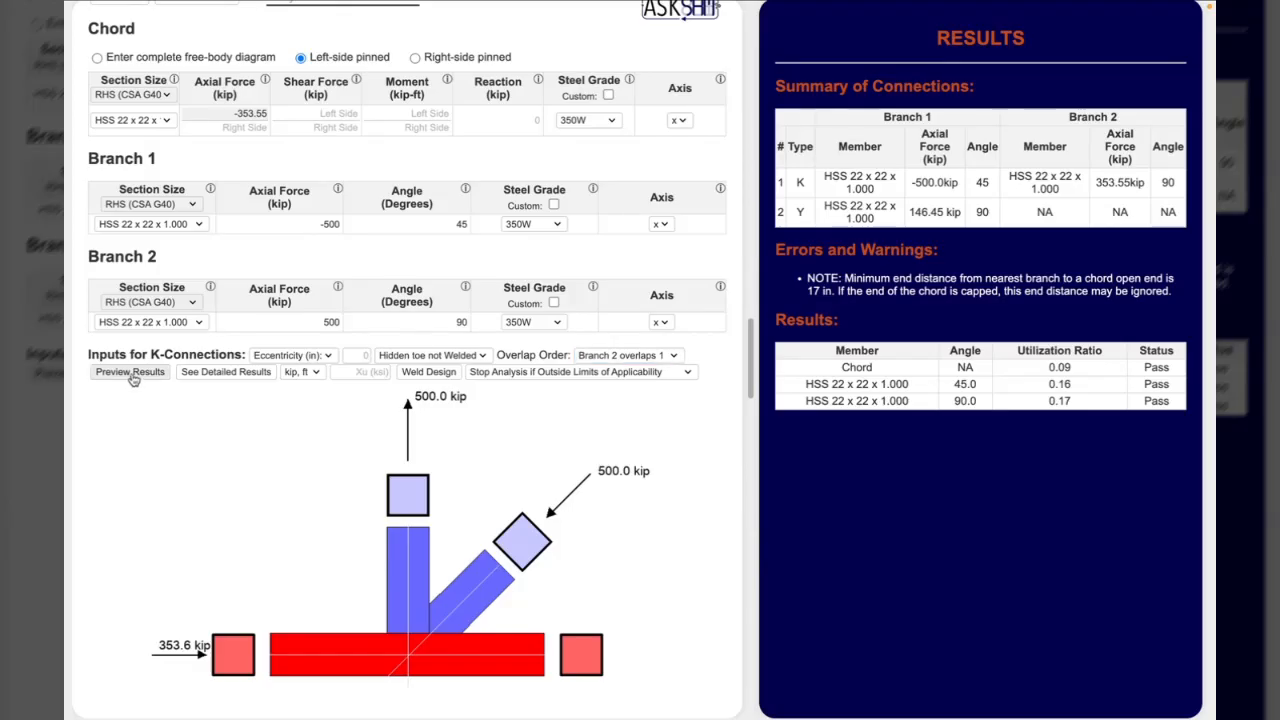
- Set the overlap order to "Program Determined" and preview the results
{"action": "left_click", "coordinate": [660, 358]}
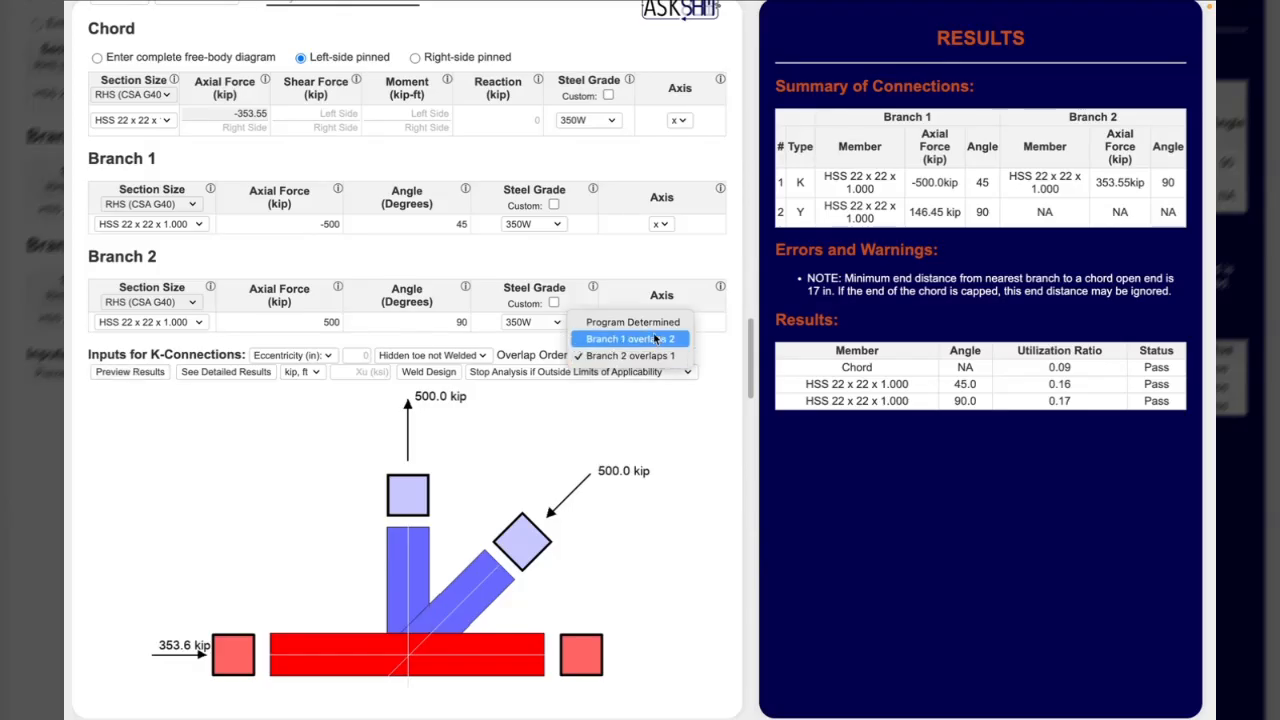
{"action": "left_click", "coordinate": [651, 327]}
{"action": "left_click", "coordinate": [131, 376]}
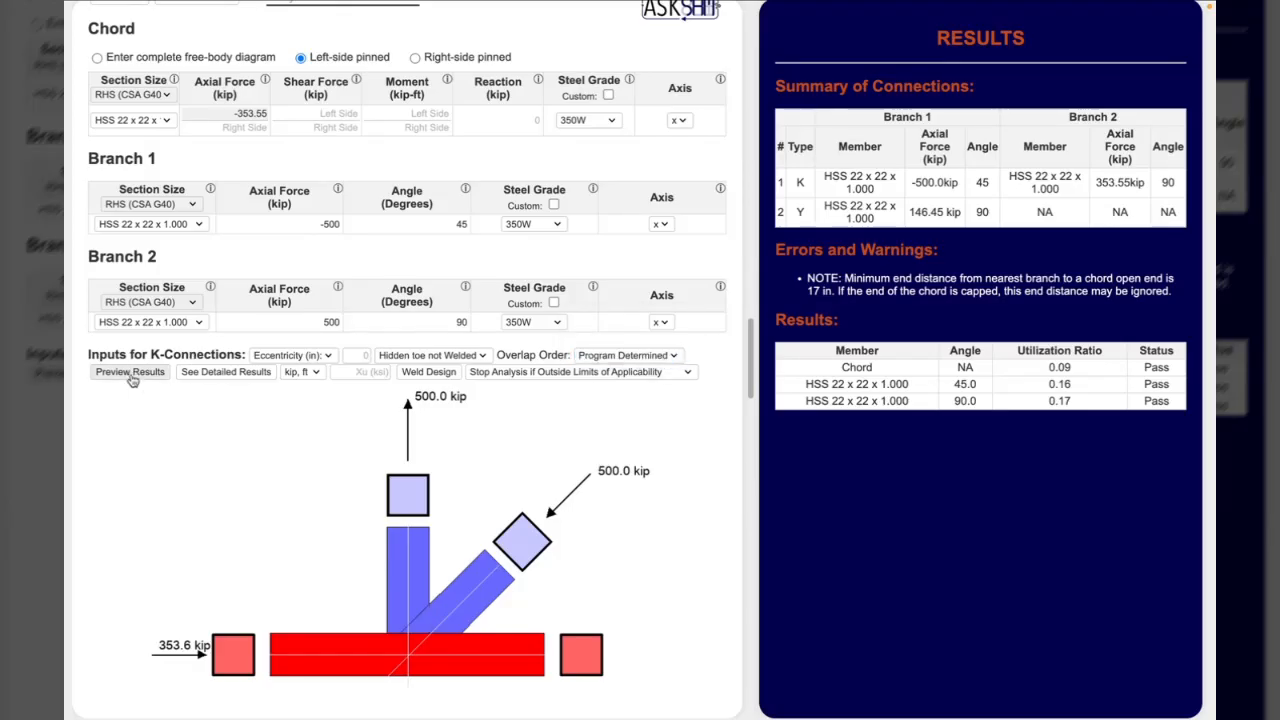
- Set Branch 2's angle to 135 degrees
{"action": "scroll", "coordinate": [138, 386], "scroll_direction": "up", "scroll_amount": 1}
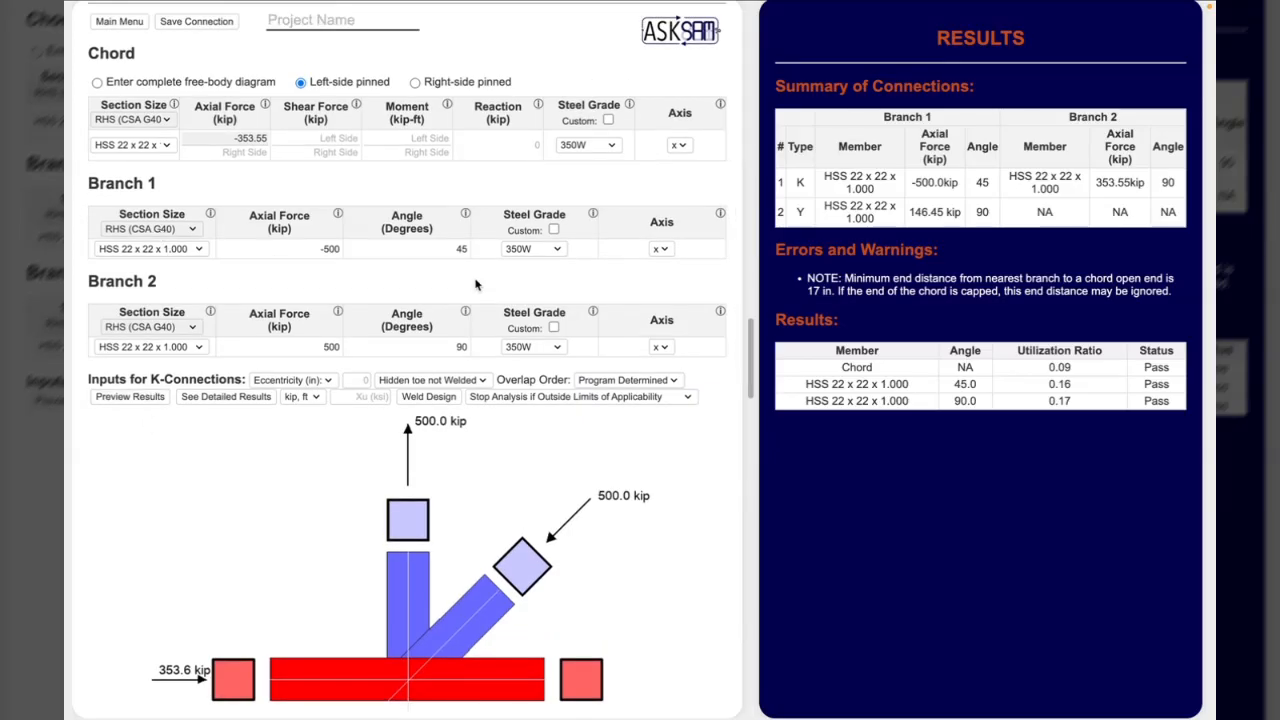
{"action": "double_click", "coordinate": [460, 347]}
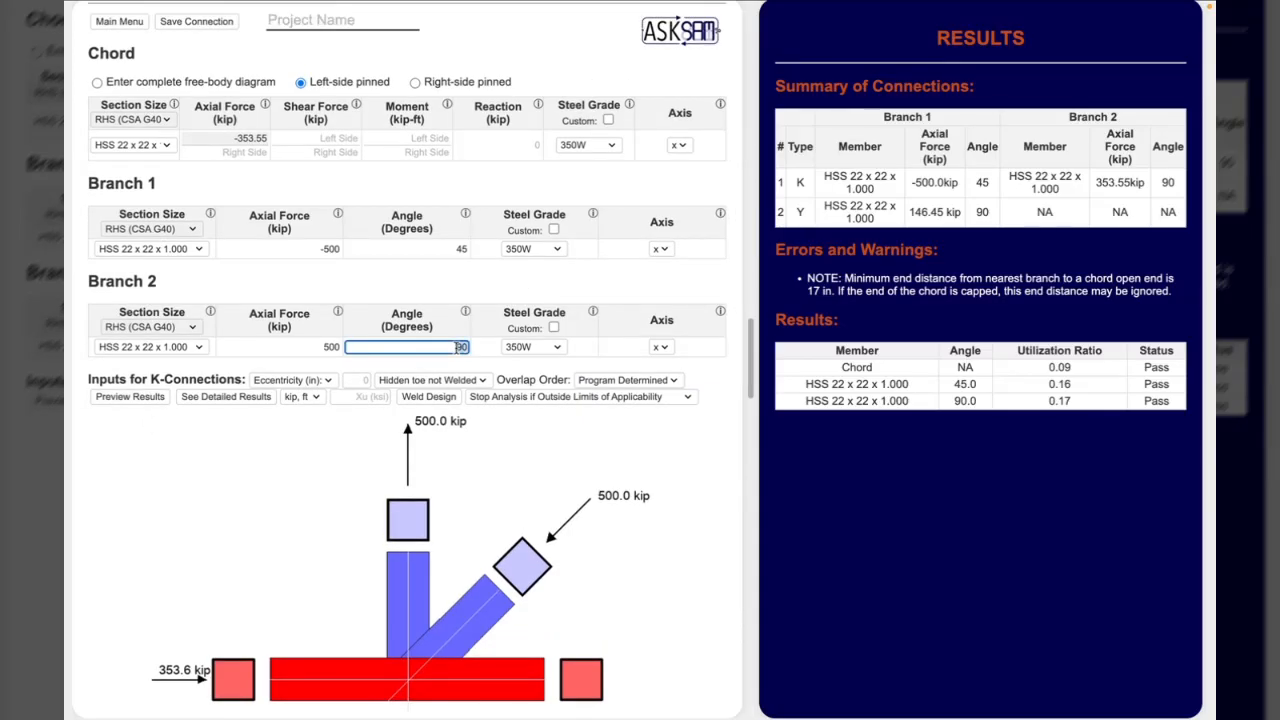
{"action": "type", "text": "1345"}
{"action": "key", "text": "BackSpace"}
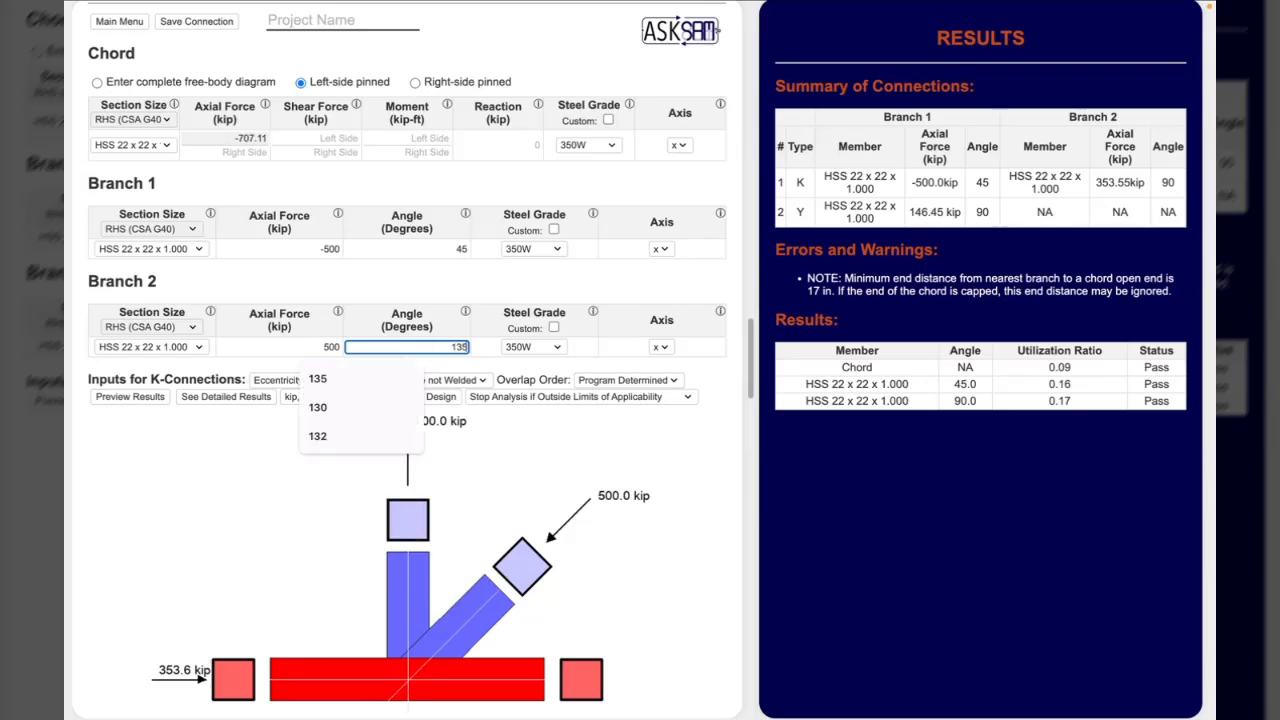
- Change the section size of both Branch 1 and Branch 2 to HSS 14 x 14 x 0.500
{"action": "left_click", "coordinate": [165, 249]}
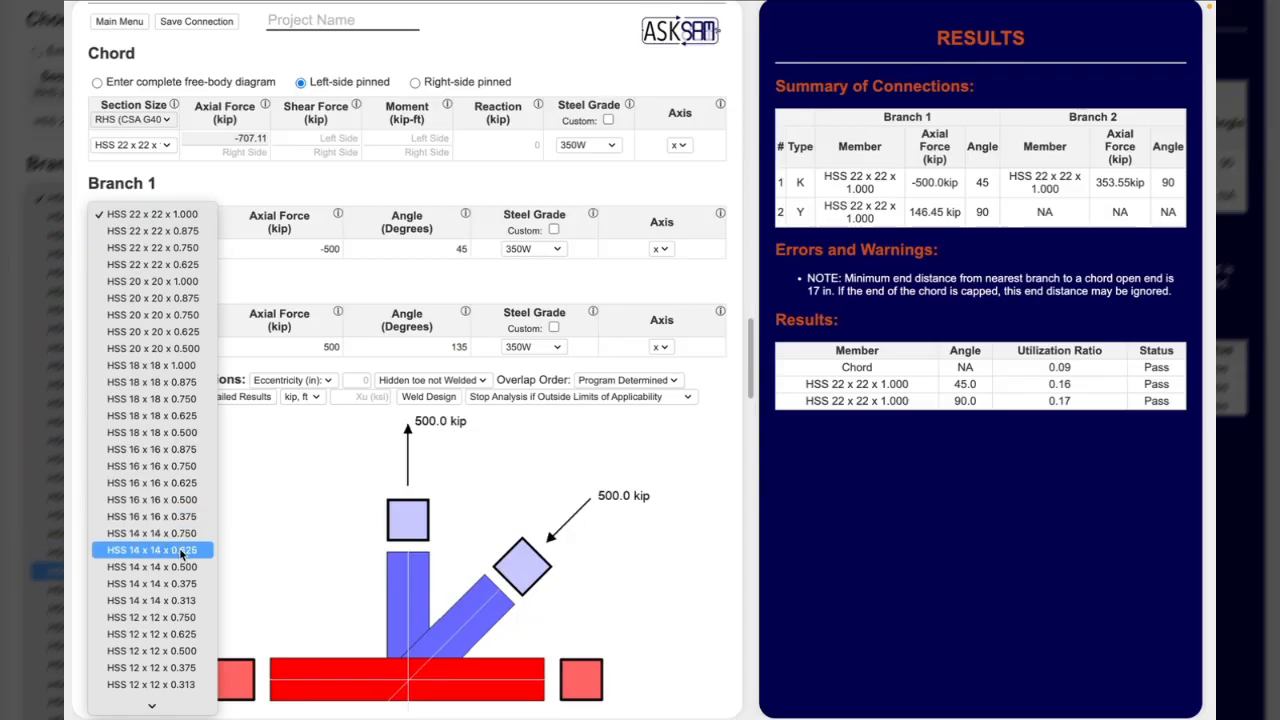
{"action": "left_click", "coordinate": [193, 568]}
{"action": "left_click", "coordinate": [165, 349]}
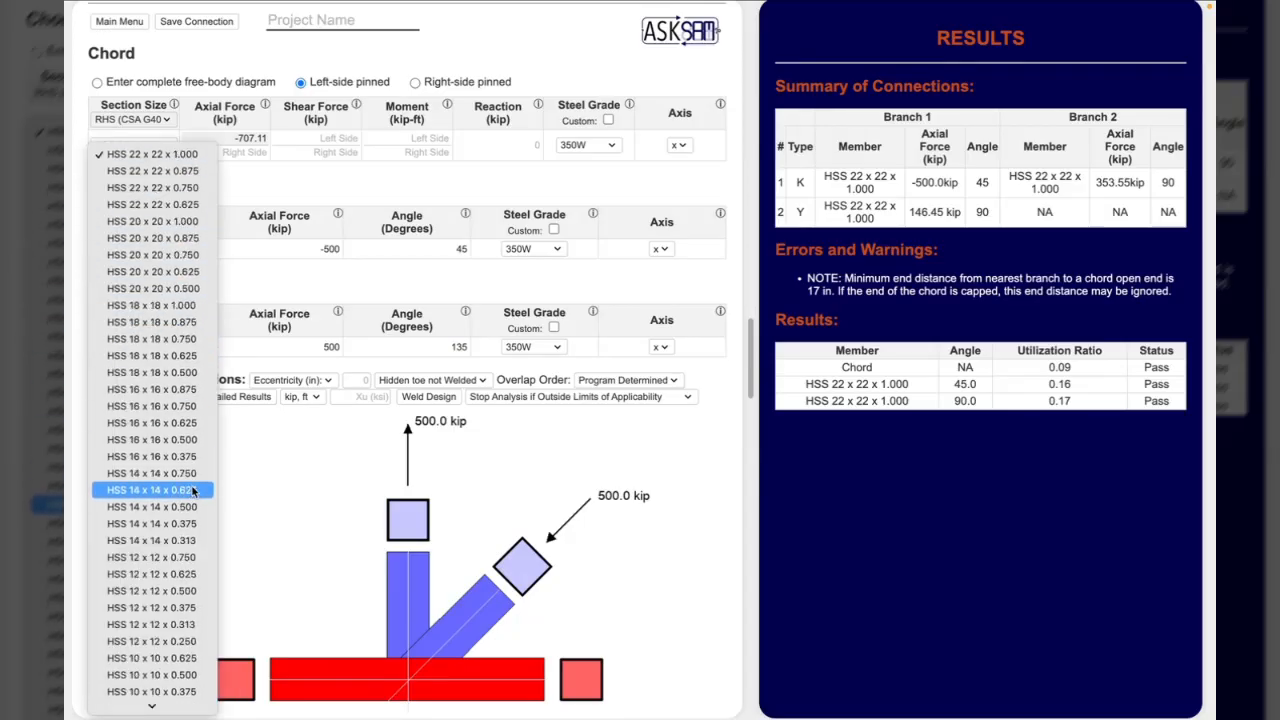
{"action": "left_click", "coordinate": [199, 510]}
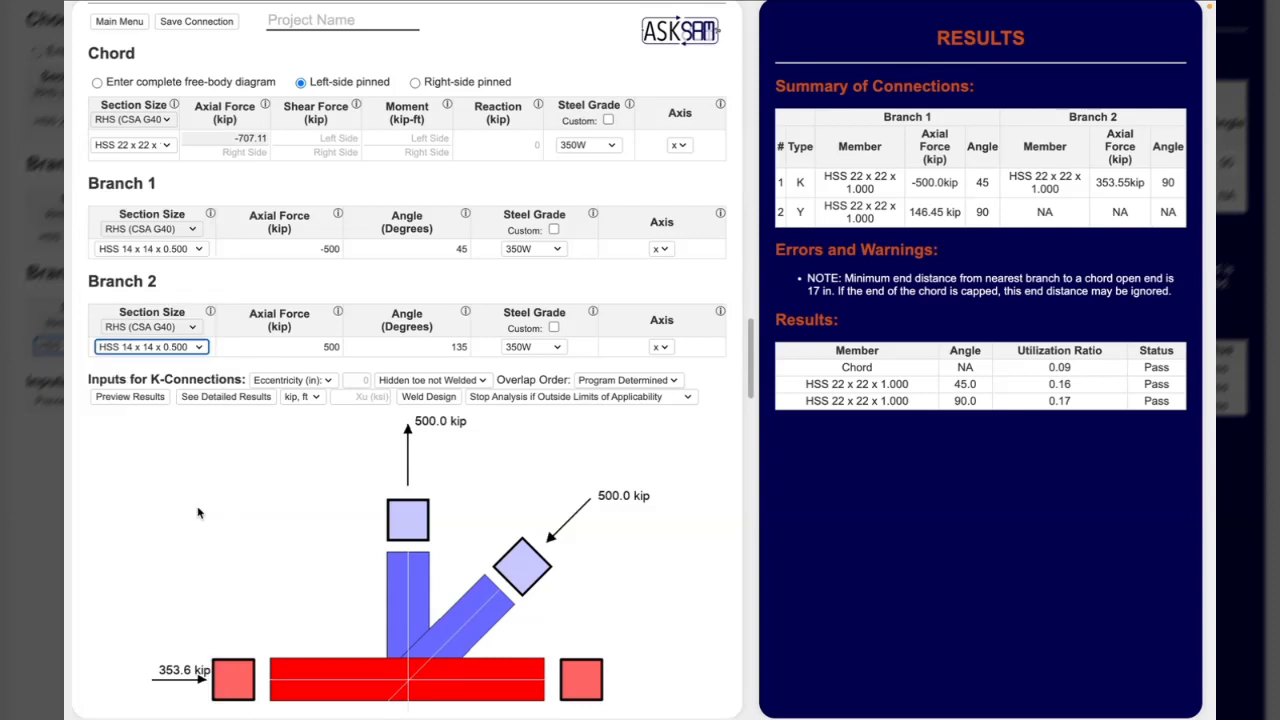
- Define the K-connection by gap instead of eccentricity, enter a gap of 4 in, and preview the results
{"action": "left_click", "coordinate": [298, 380]}
{"action": "left_click", "coordinate": [300, 364]}
{"action": "left_click", "coordinate": [345, 380]}
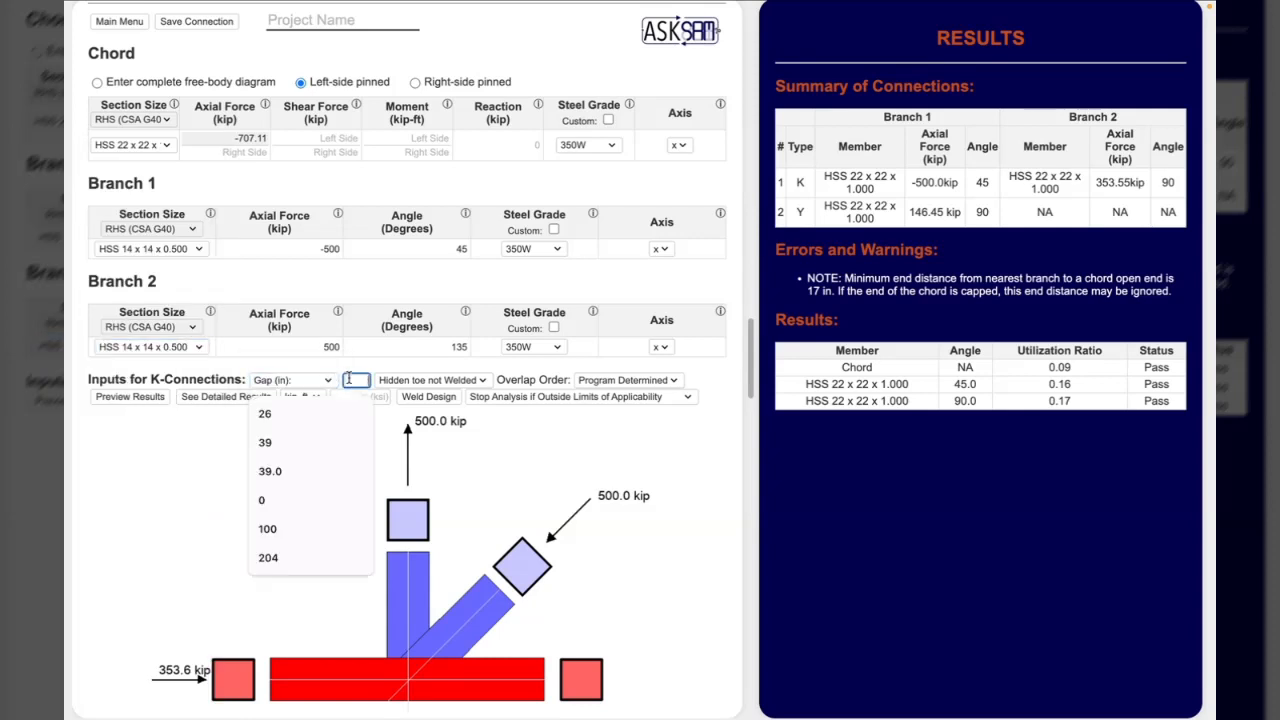
{"action": "type", "text": "4"}
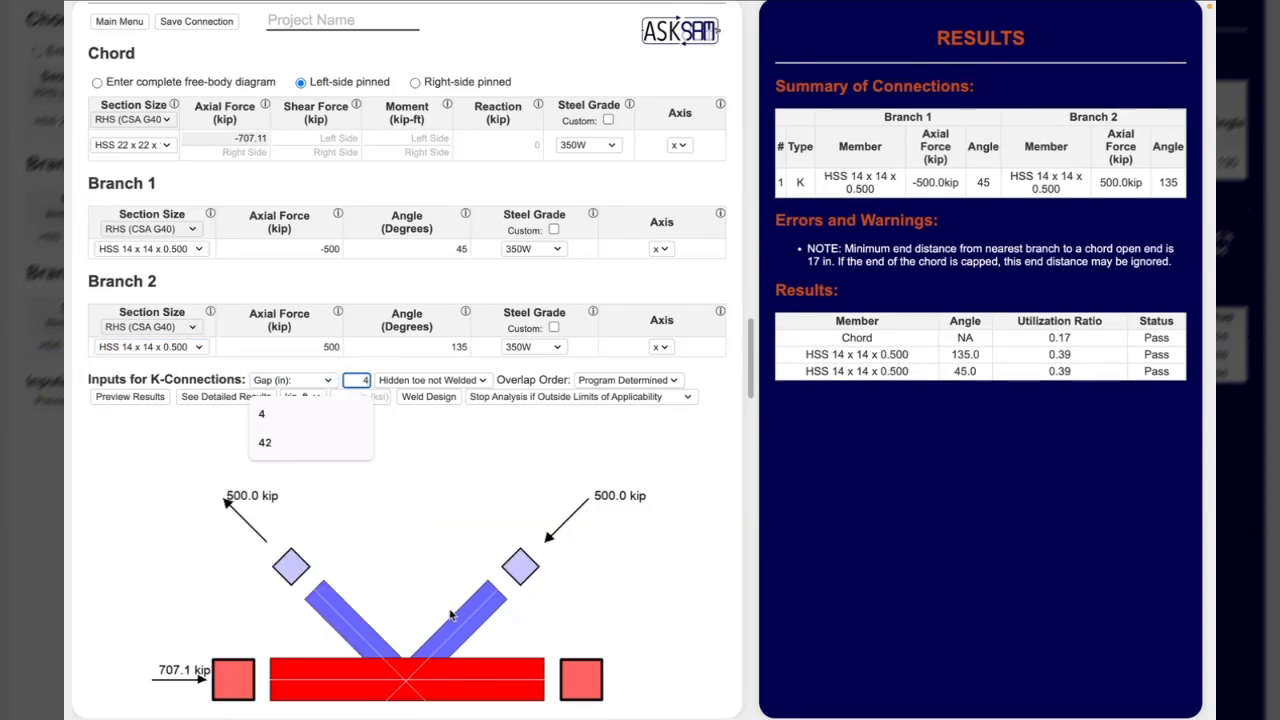
{"action": "left_click", "coordinate": [407, 580]}
{"action": "scroll", "coordinate": [407, 580], "scroll_direction": "down", "scroll_amount": 1}
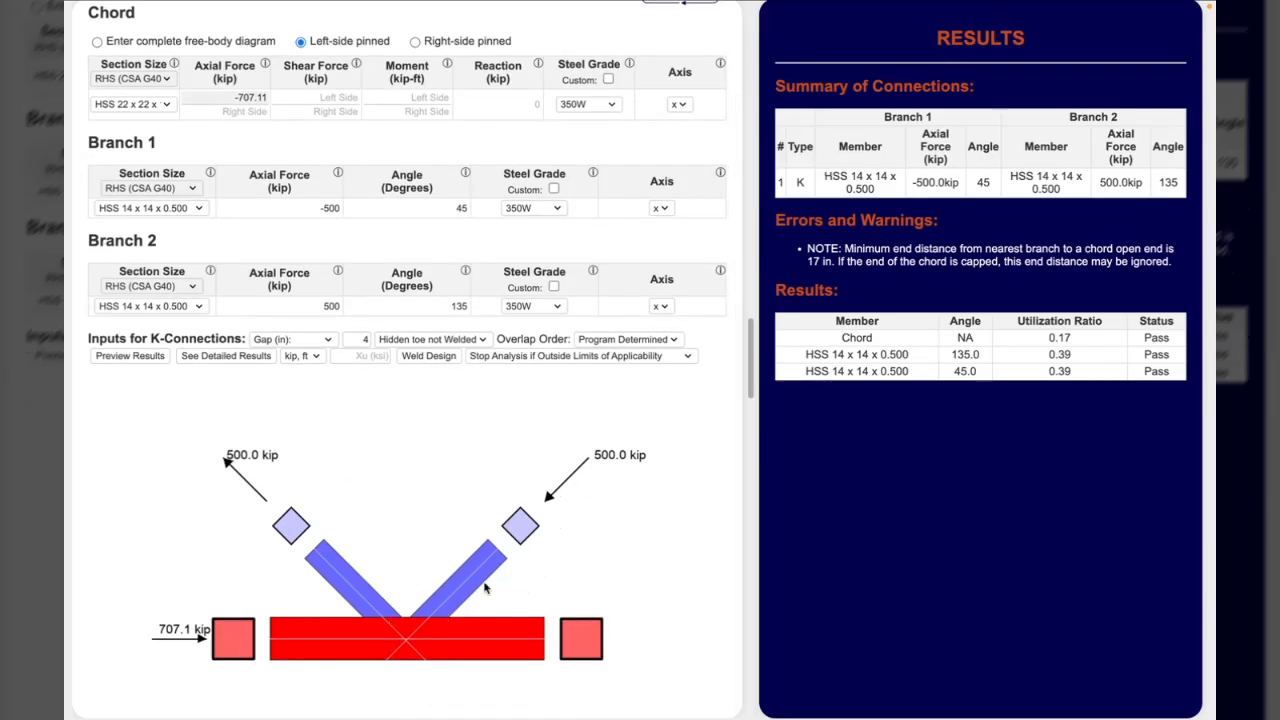
- Switch the K-connection input to eccentricity and set it to 1 in
{"action": "left_click", "coordinate": [326, 340]}
{"action": "left_click", "coordinate": [328, 356]}
{"action": "left_click", "coordinate": [365, 340]}
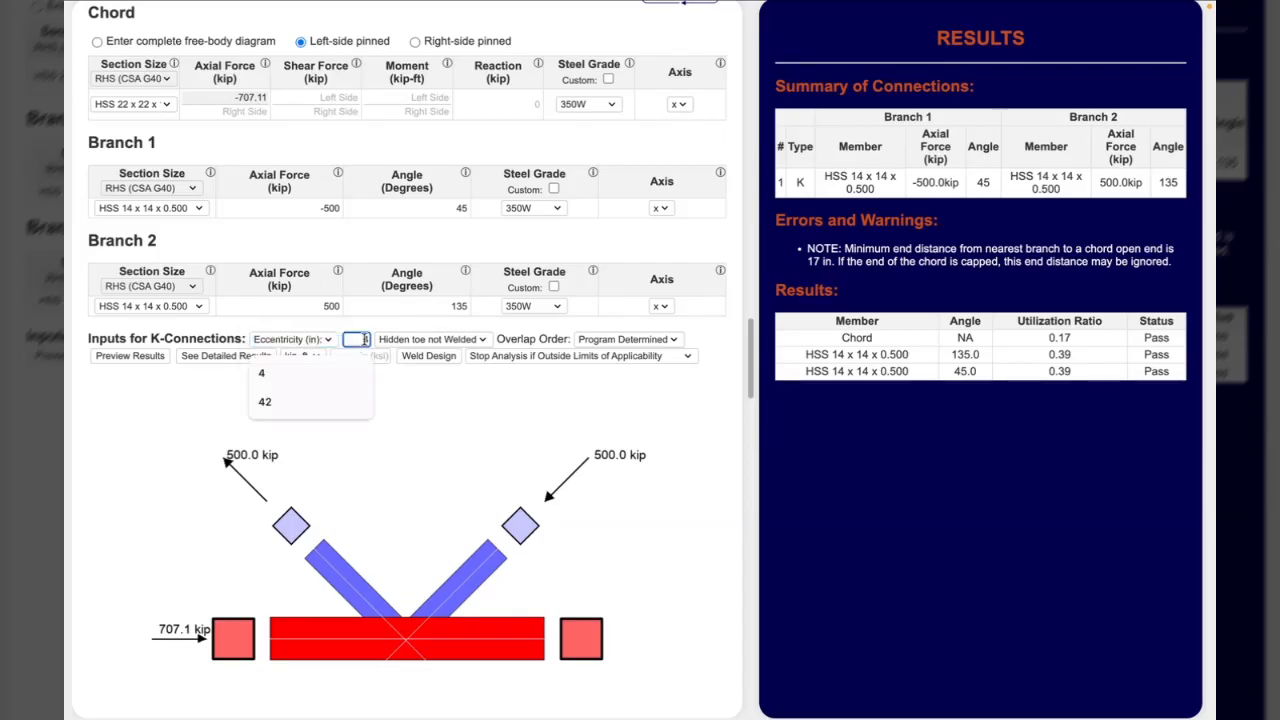
{"action": "type", "text": "1"}
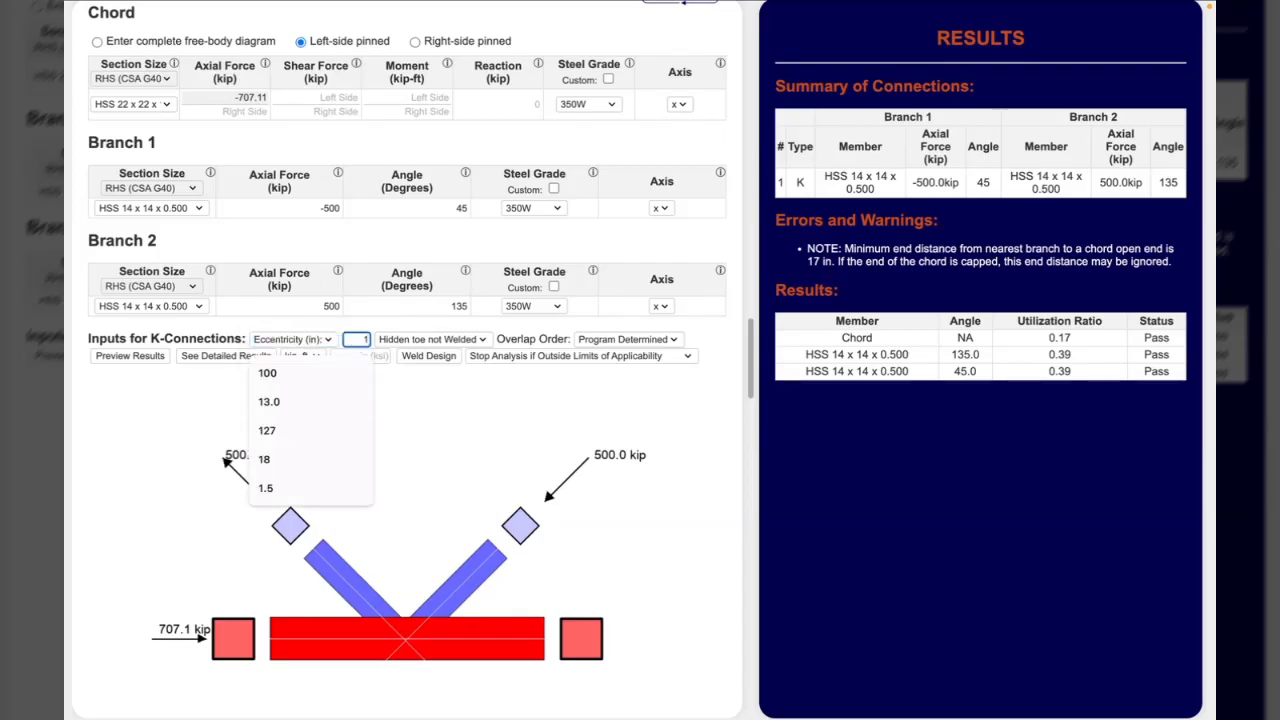
- Return the K-connection input to gap, enter -4 in, and preview the results
{"action": "left_click", "coordinate": [314, 340]}
{"action": "left_click", "coordinate": [290, 321]}
{"action": "left_click", "coordinate": [363, 340]}
{"action": "type", "text": "1"}
{"action": "key", "text": "BackSpace"}
{"action": "type", "text": "4"}
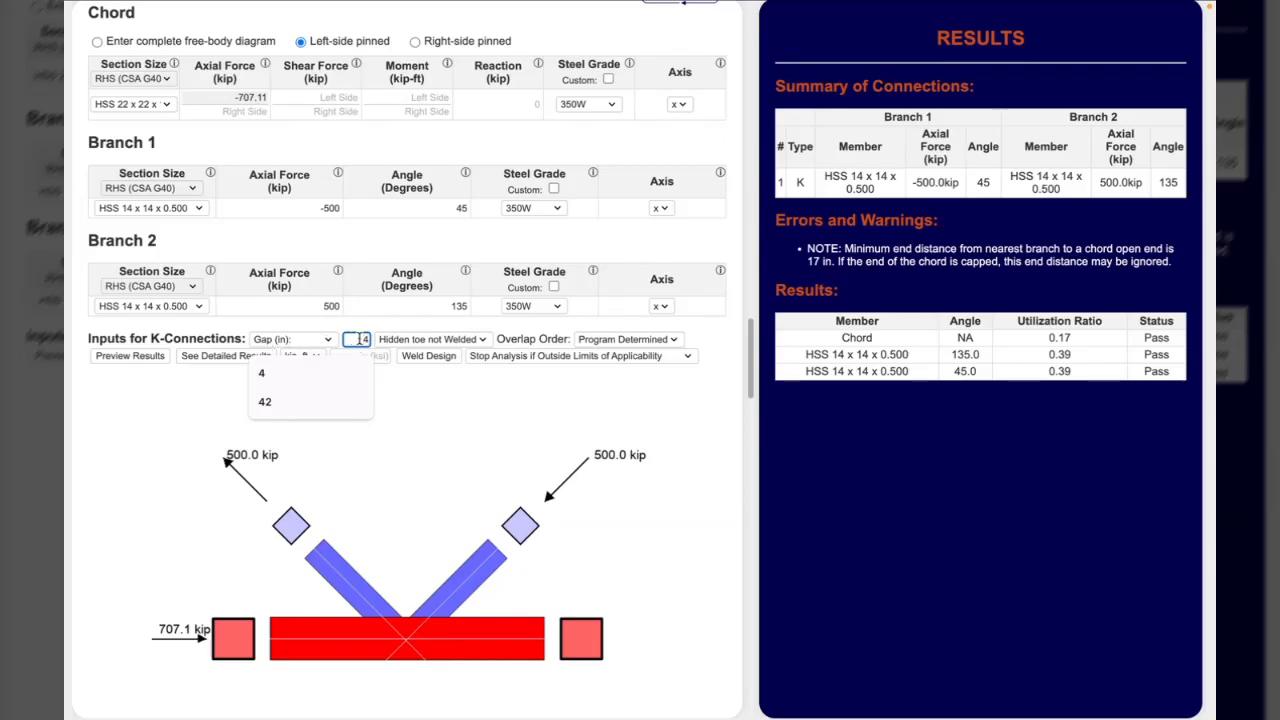
{"action": "type", "text": "-"}
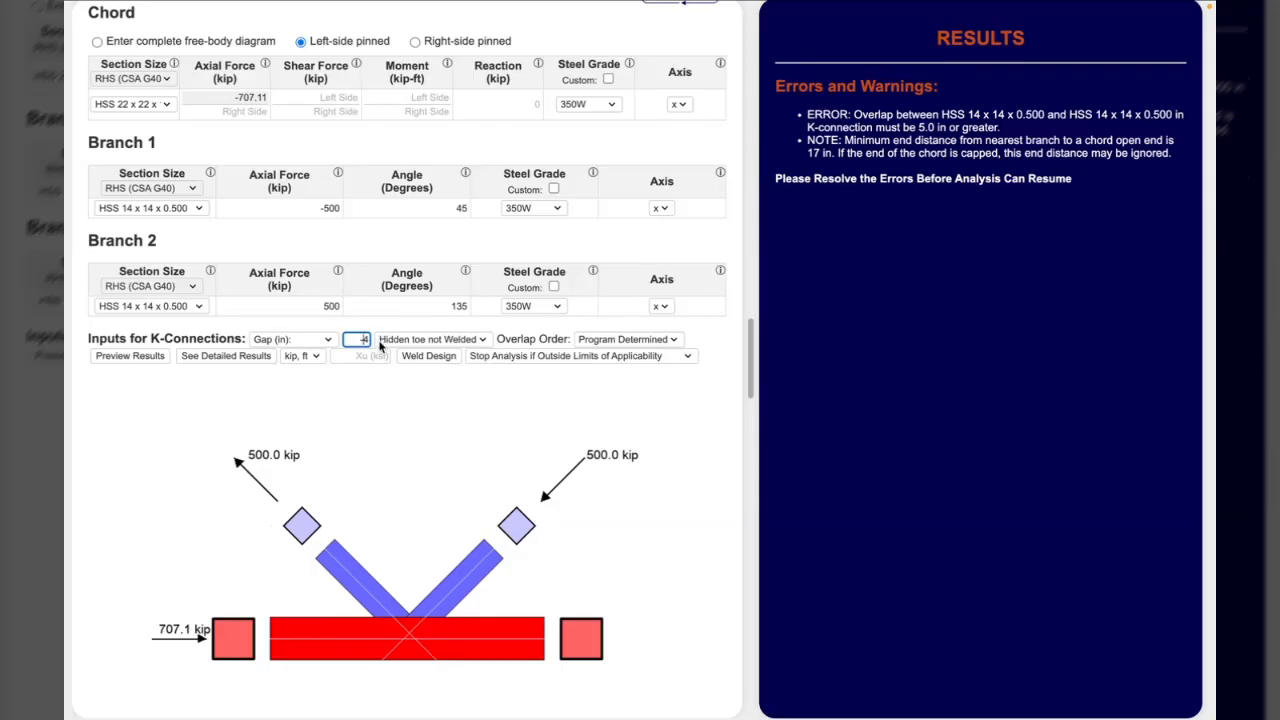
- Set the K-connection gap to -10 in and preview the results
{"action": "key", "text": "BackSpace"}
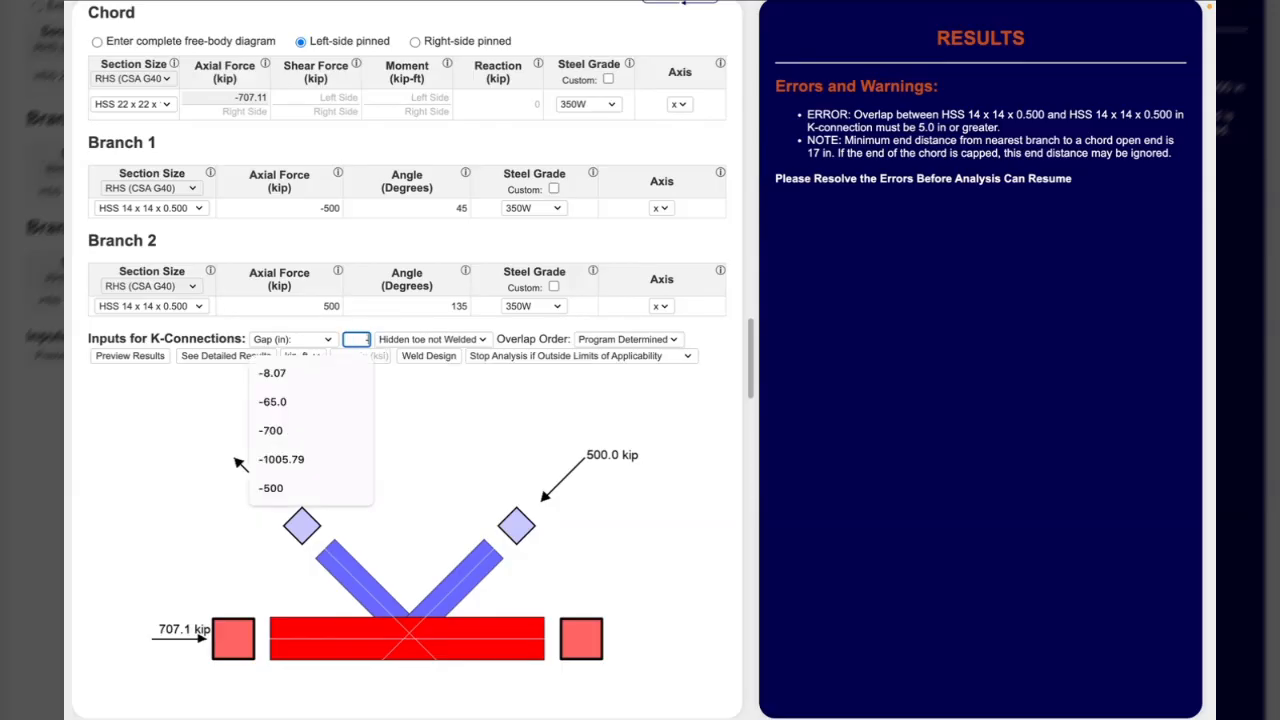
{"action": "type", "text": "10"}
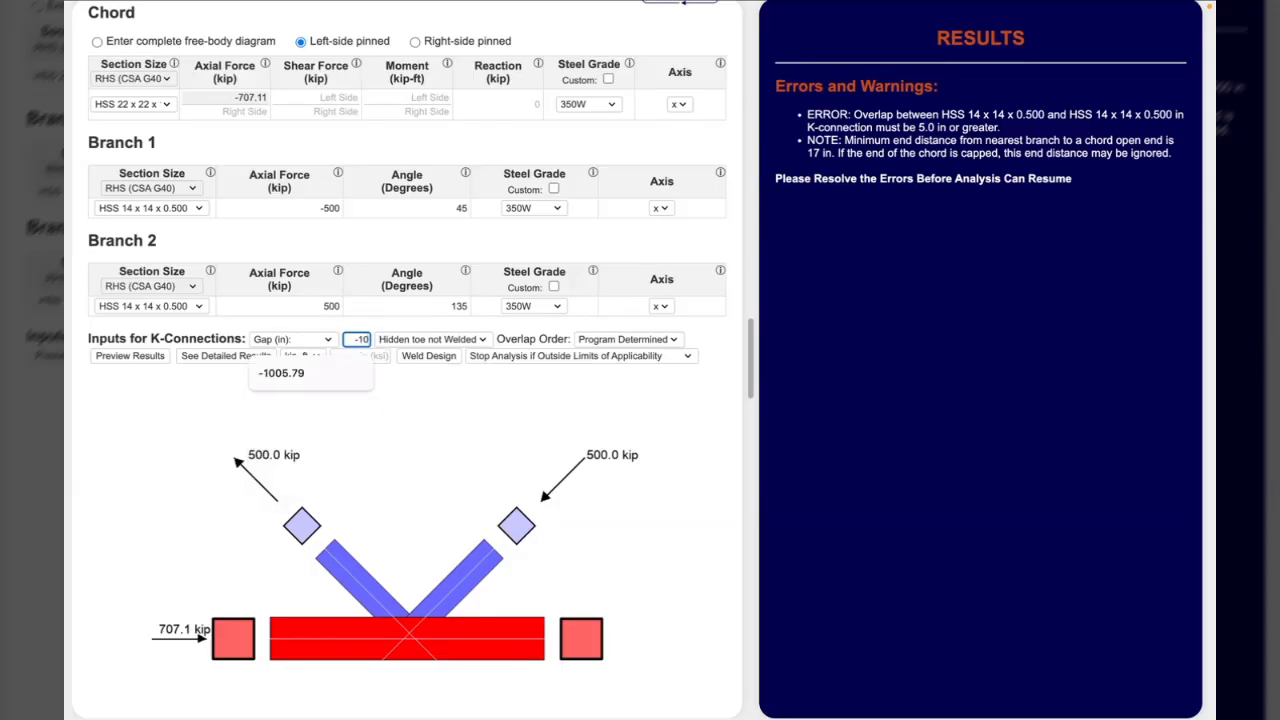
{"action": "left_click", "coordinate": [495, 470]}
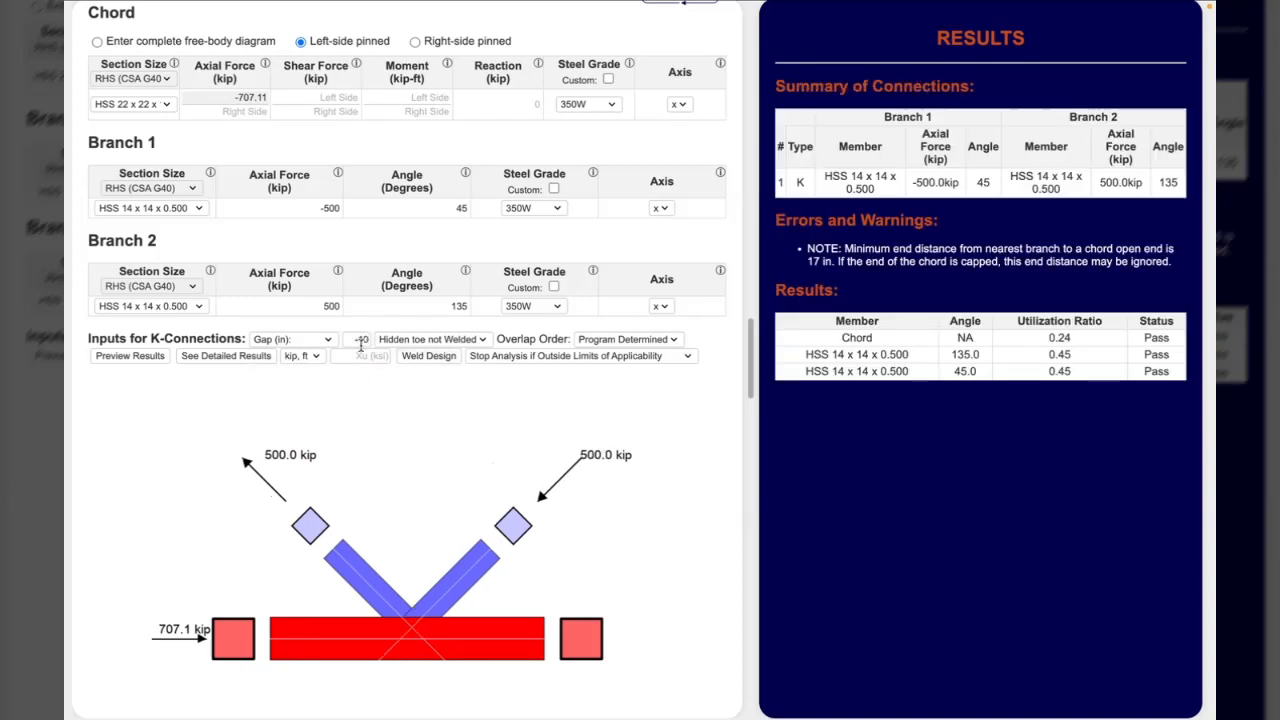
- Change the K-connection gap to 4 in and preview the results
{"action": "left_click", "coordinate": [362, 340]}
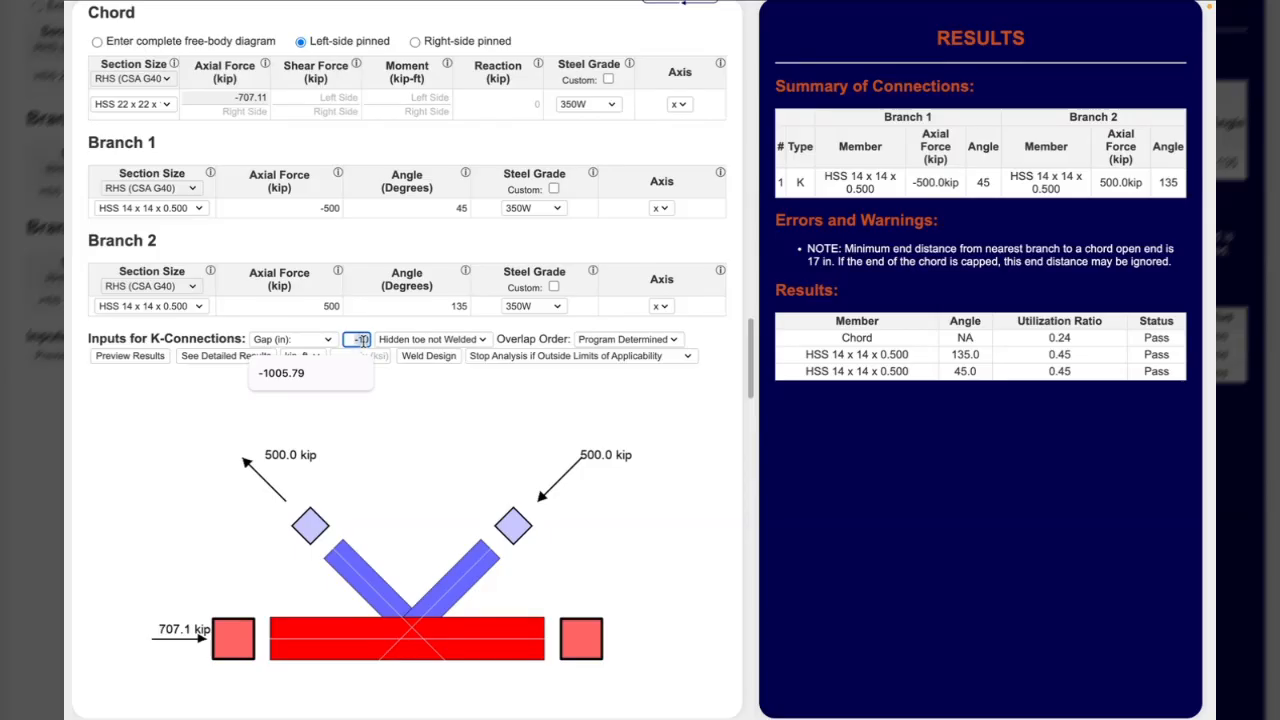
{"action": "type", "text": "5"}
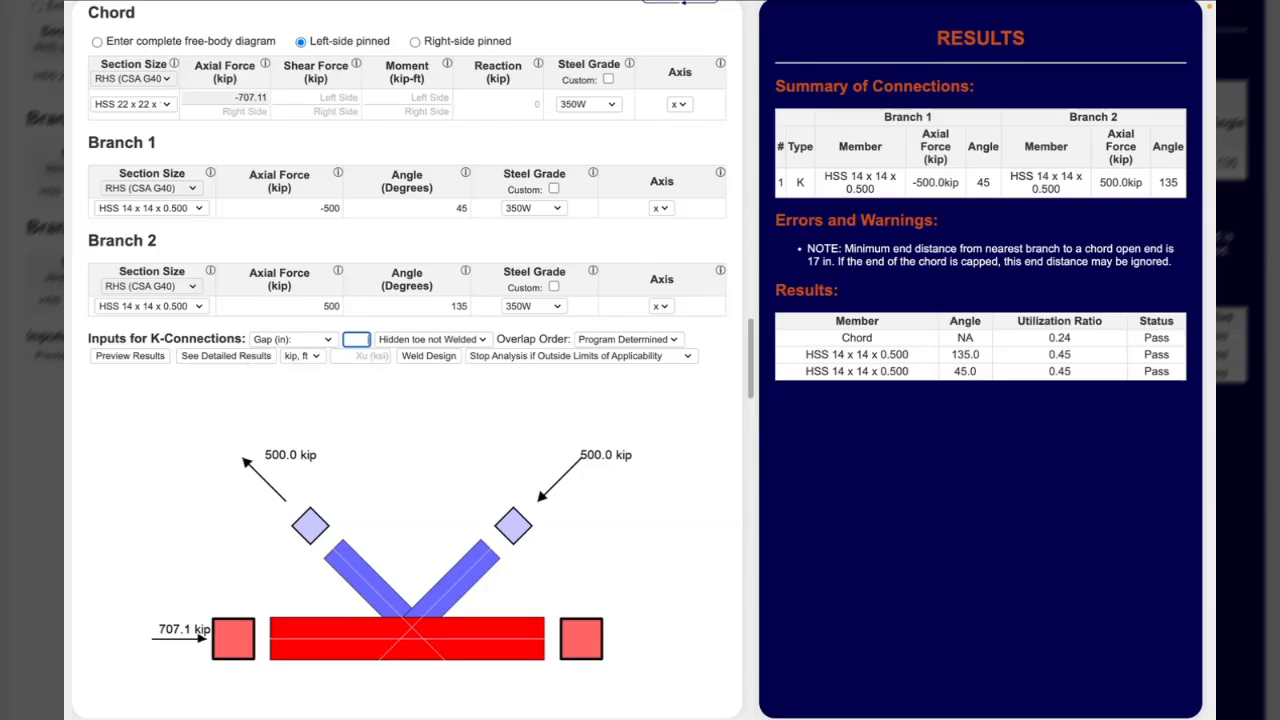
{"action": "type", "text": "4"}
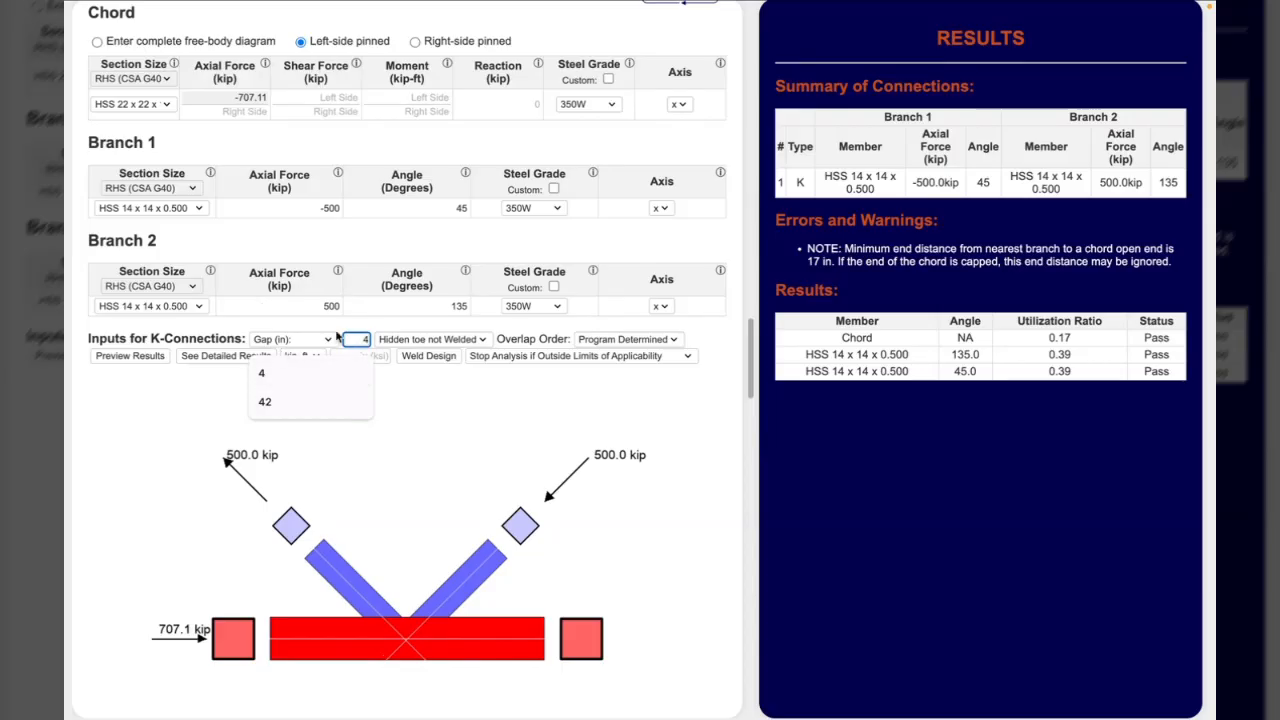
{"action": "left_click", "coordinate": [440, 395]}
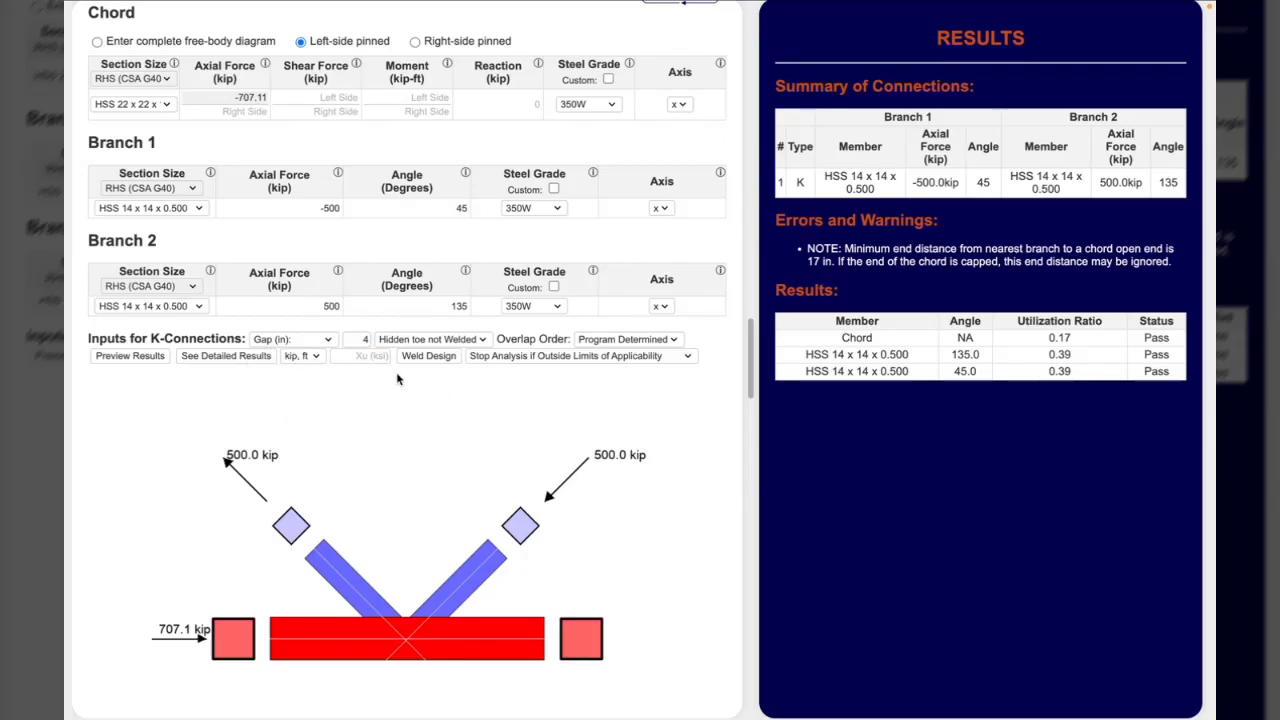
- Reduce the K-connection gap to 3 in and preview the results
{"action": "left_click", "coordinate": [366, 341]}
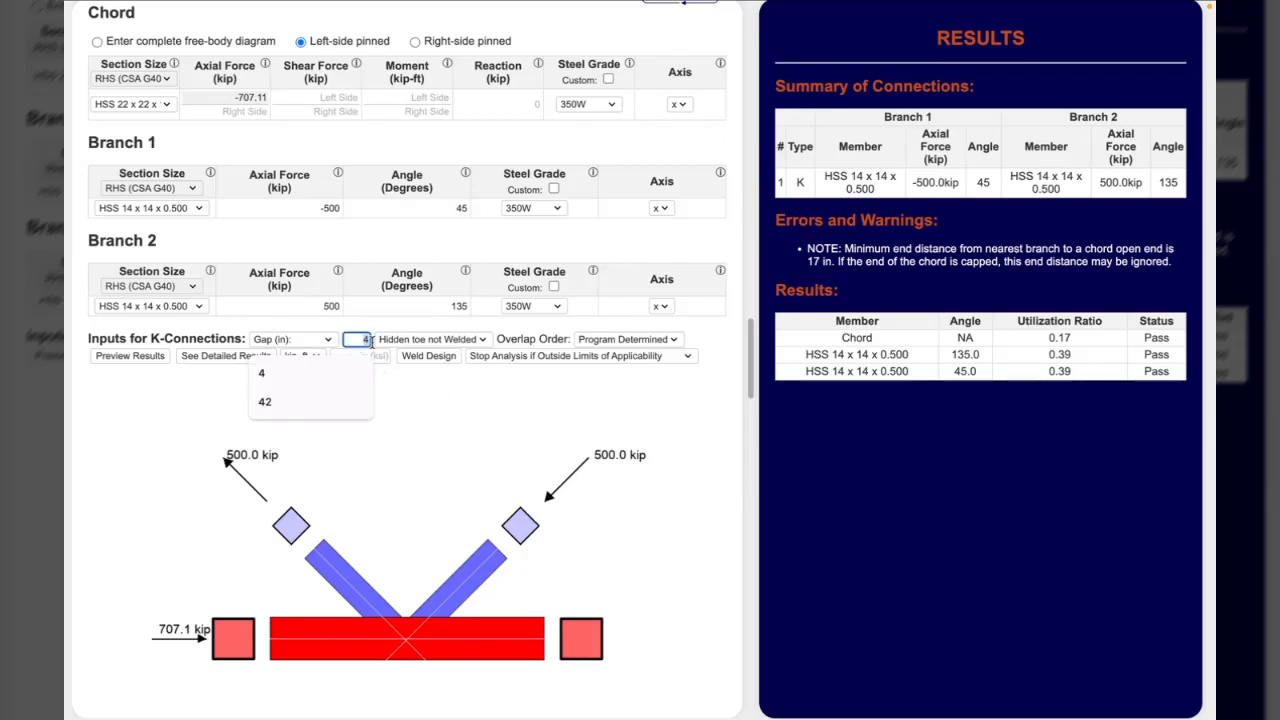
{"action": "key", "text": "BackSpace"}
{"action": "type", "text": "3"}
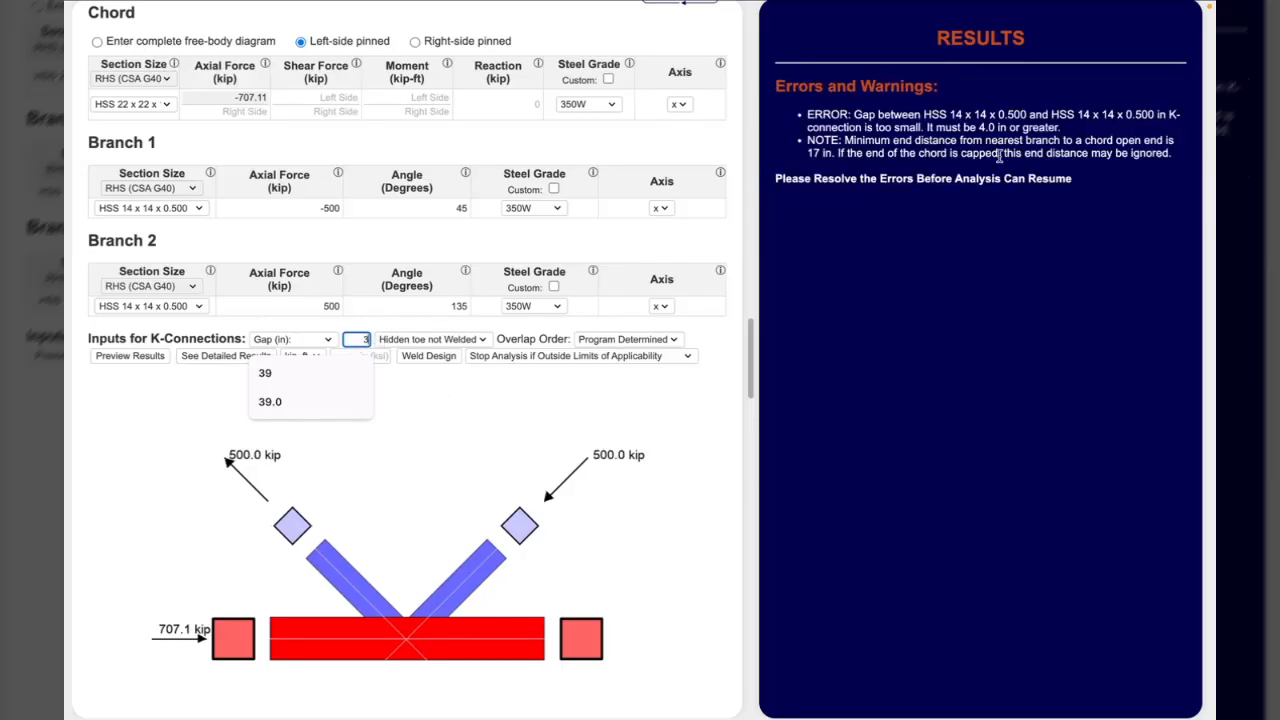
{"action": "left_click", "coordinate": [1004, 121]}
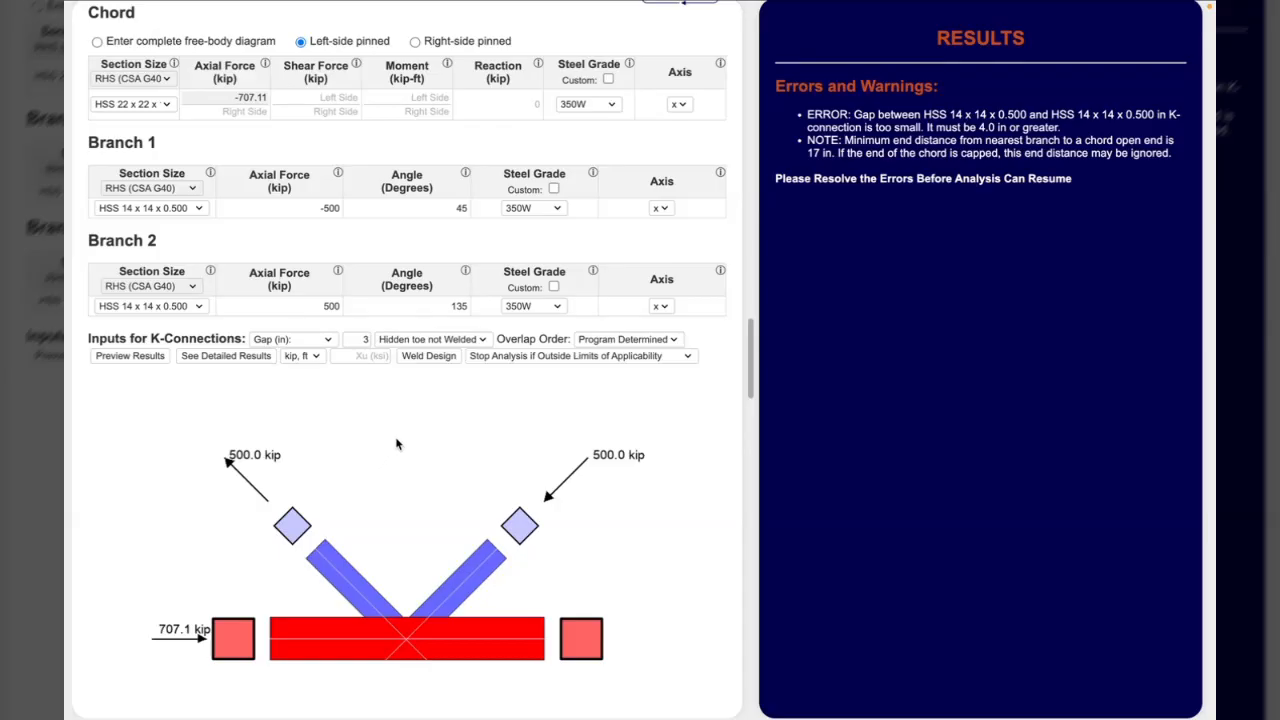
- Choose "Continue Analysis if Outside Limits of Applicability" and preview the results
{"action": "left_click", "coordinate": [506, 358]}
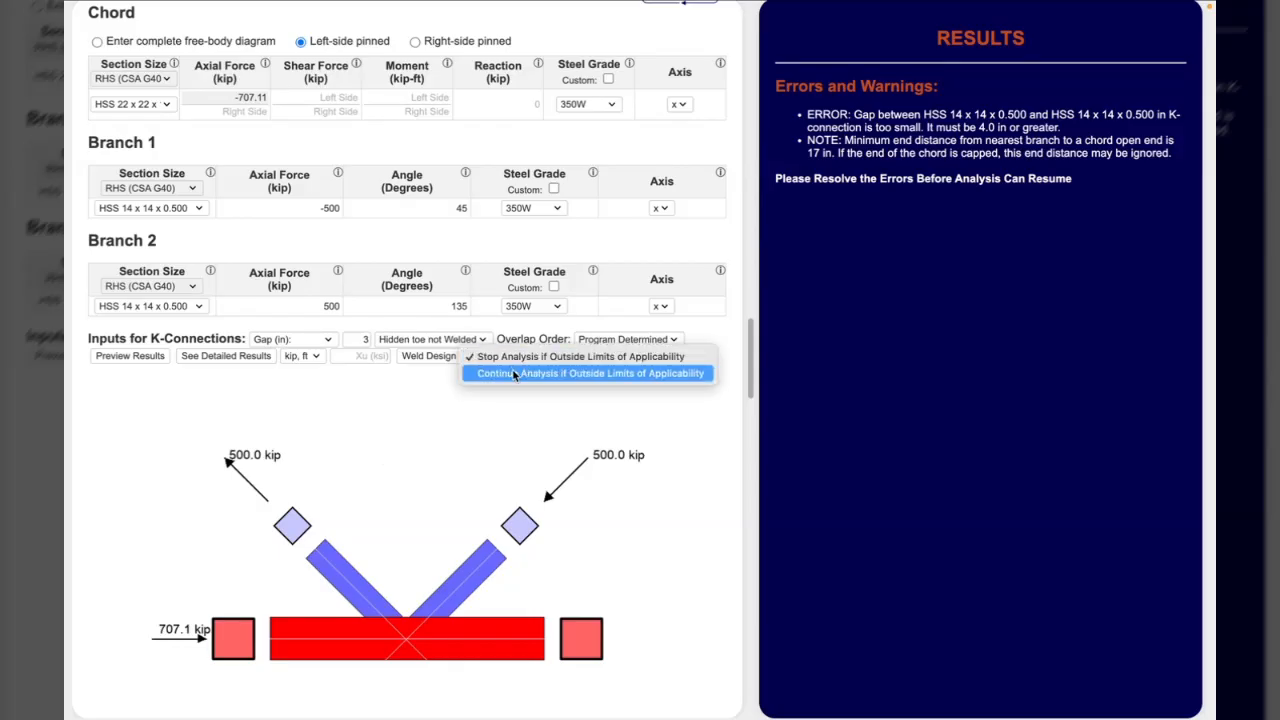
{"action": "left_click", "coordinate": [515, 374]}
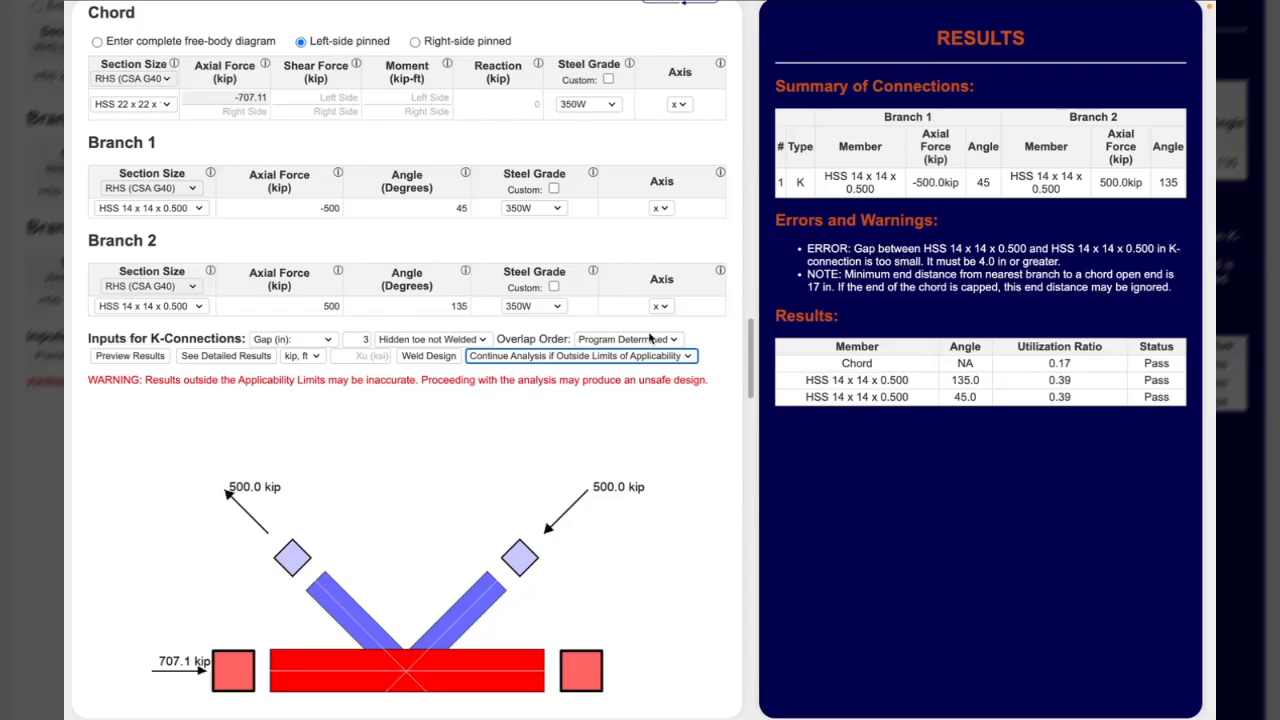
{"action": "scroll", "coordinate": [860, 265], "scroll_direction": "up", "scroll_amount": 1}
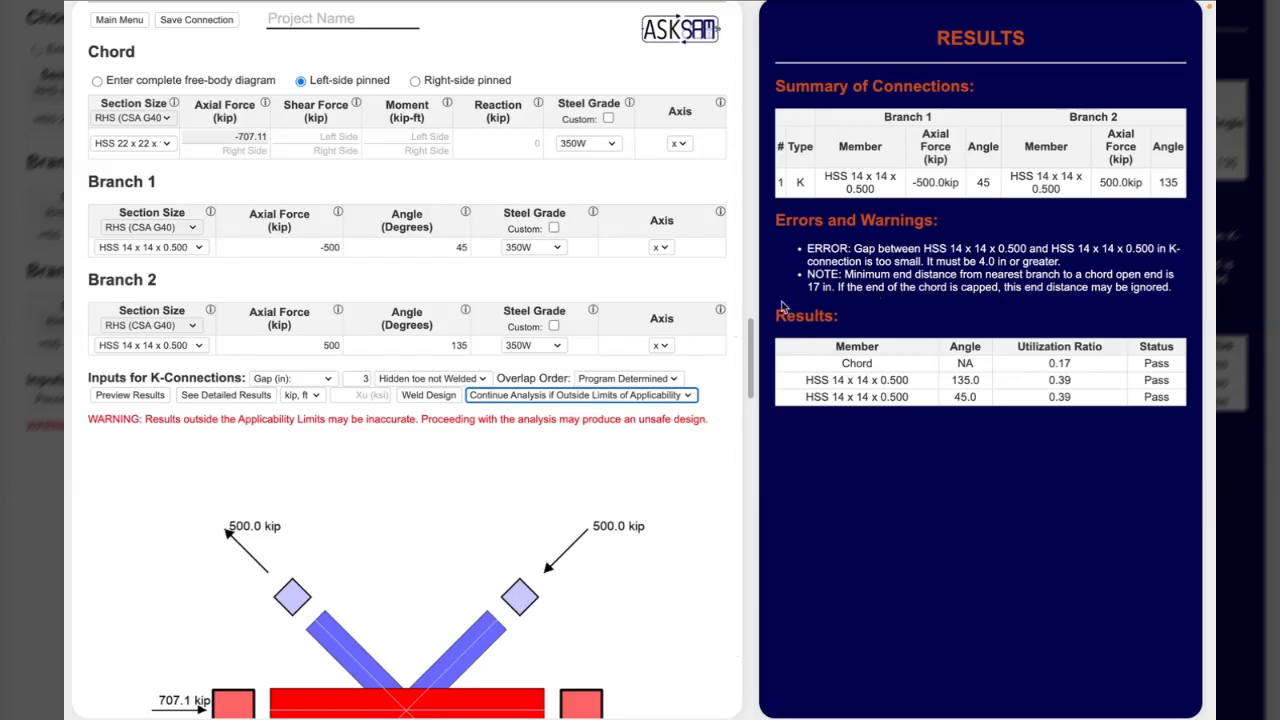
- Restore "Stop Analysis if Outside Limits of Applicability" and set the K-connection gap to -10 in
{"action": "left_click", "coordinate": [656, 397]}
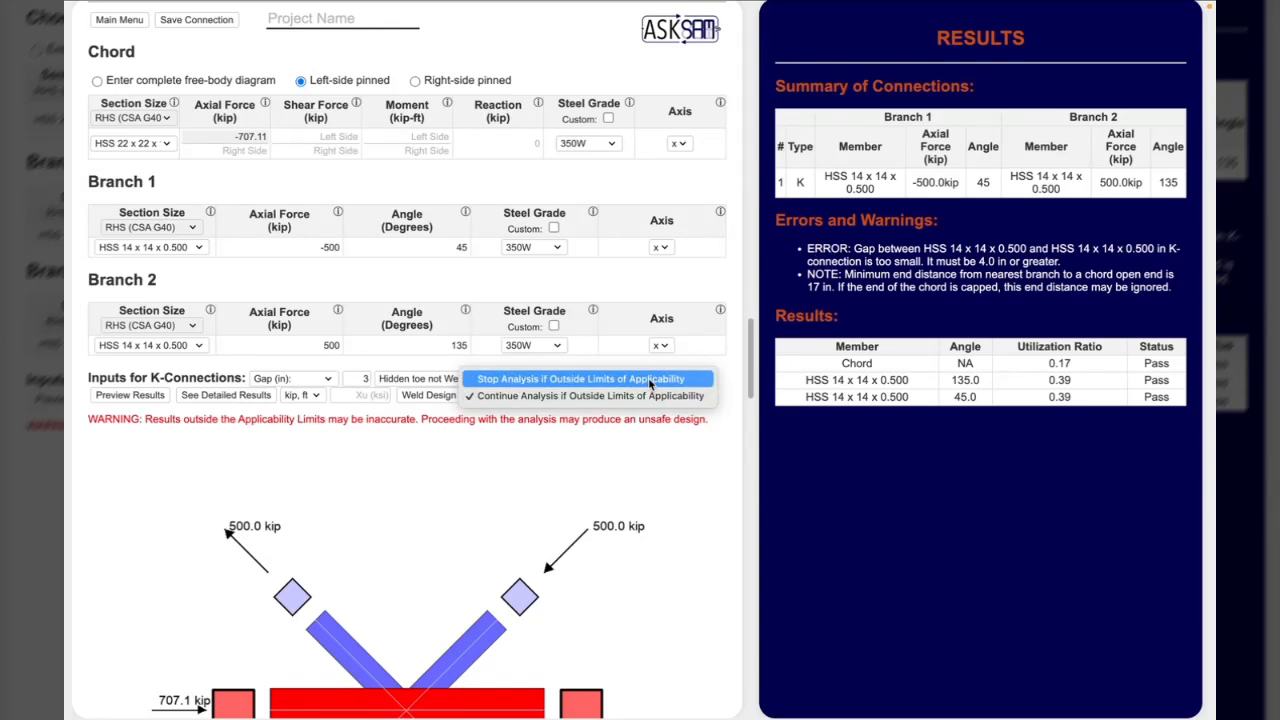
{"action": "left_click", "coordinate": [590, 375]}
{"action": "left_click", "coordinate": [364, 380]}
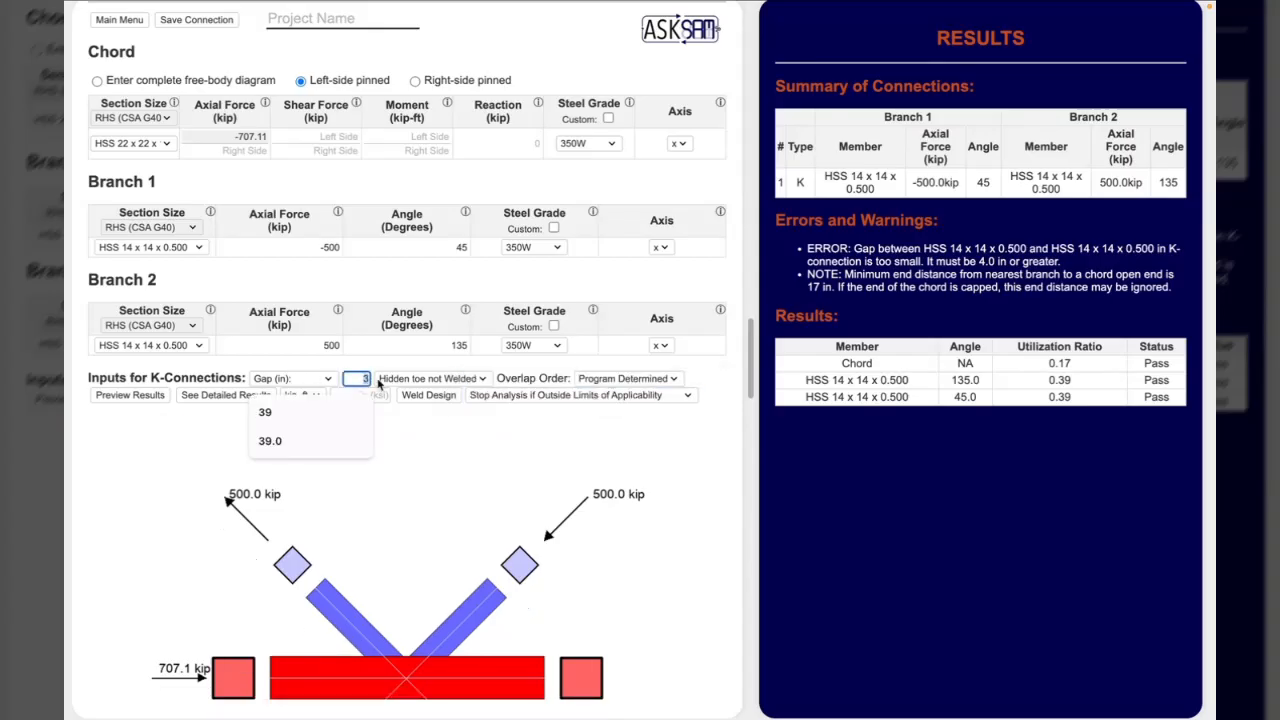
{"action": "type", "text": "3"}
{"action": "key", "text": "BackSpace"}
{"action": "type", "text": "-10"}
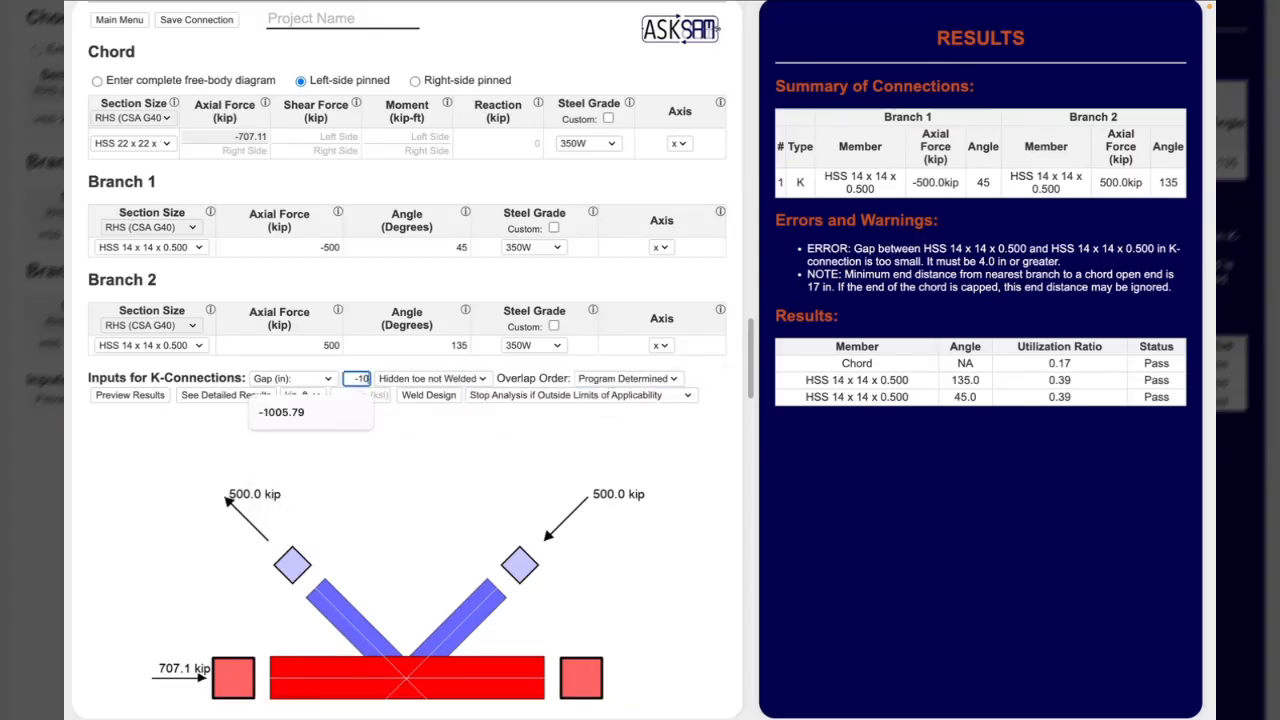
- Change Branch 2's section size to HSS 14 x 14 x 0.375 and preview the results
{"action": "left_click", "coordinate": [178, 358]}
{"action": "left_click", "coordinate": [177, 351]}
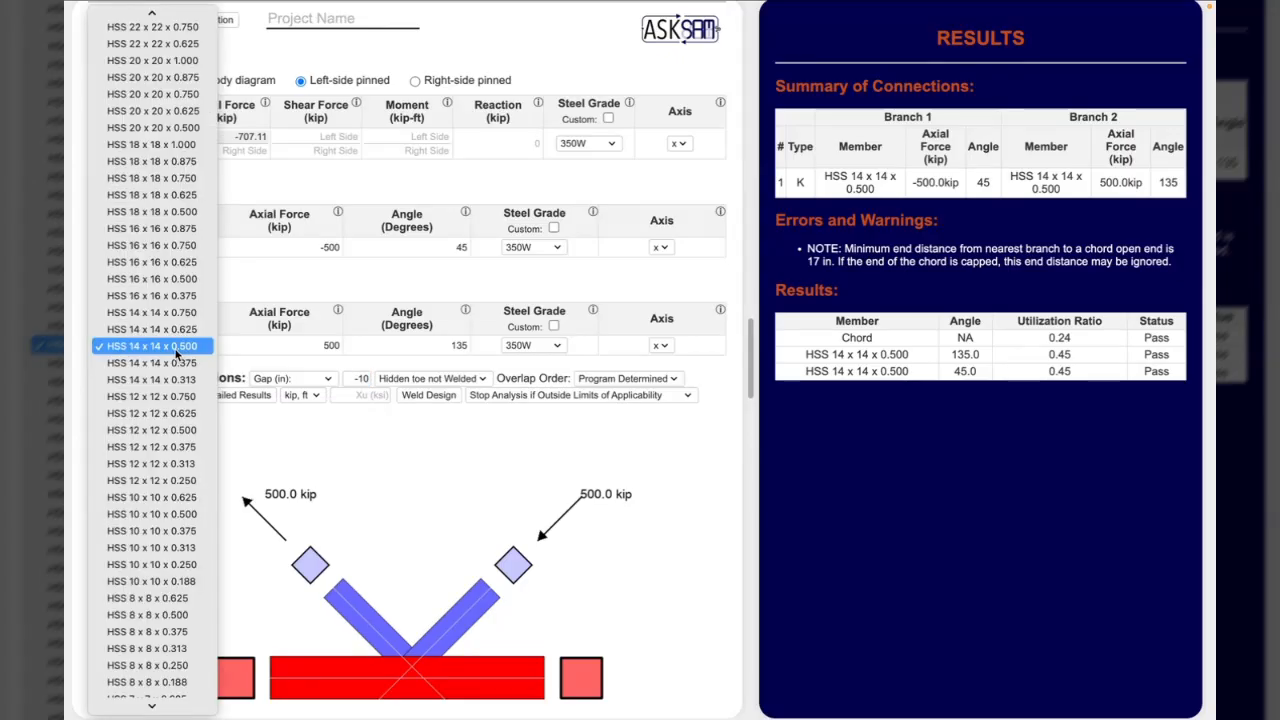
{"action": "left_click", "coordinate": [181, 363]}
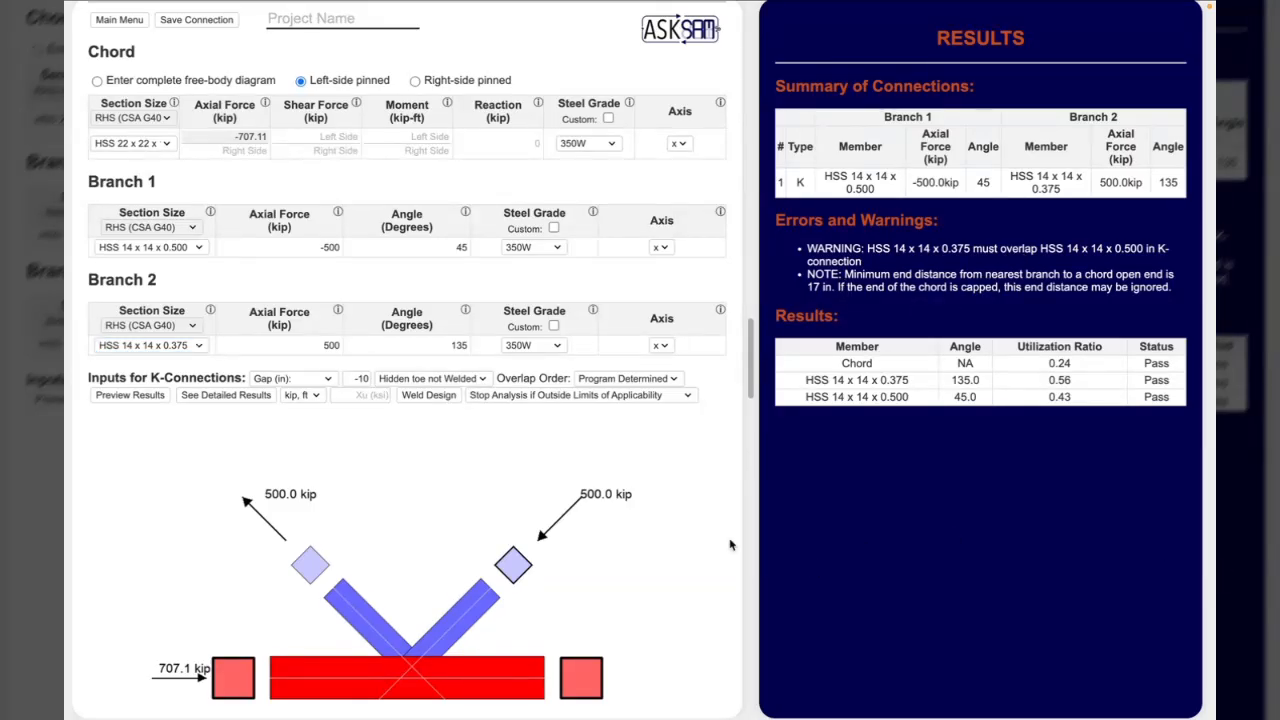
{"action": "scroll", "coordinate": [611, 521], "scroll_direction": "down", "scroll_amount": 1}
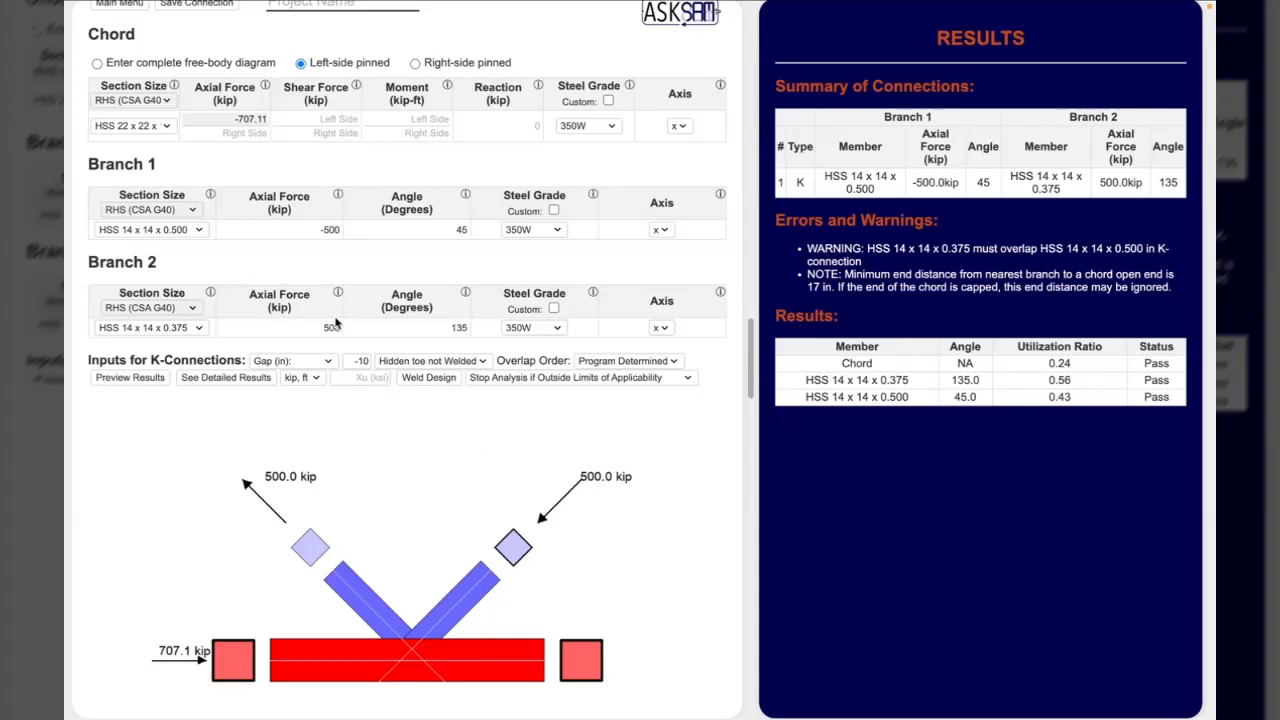
{"action": "scroll", "coordinate": [319, 309], "scroll_direction": "down", "scroll_amount": 1}
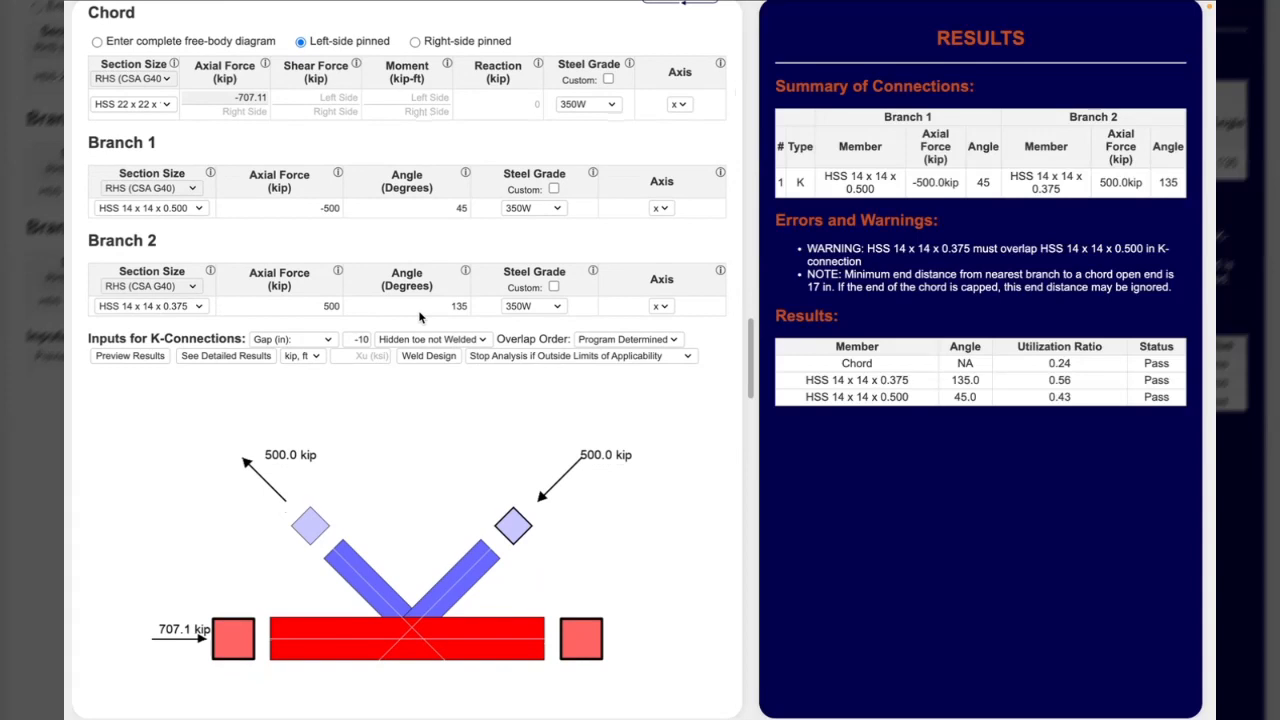
- Set Branch 1's angle to 90 degrees and Branch 2's angle to -90 degrees
{"action": "left_click", "coordinate": [435, 213]}
{"action": "key", "text": "BackSpace"}
{"action": "key", "text": "BackSpace"}
{"action": "type", "text": "90"}
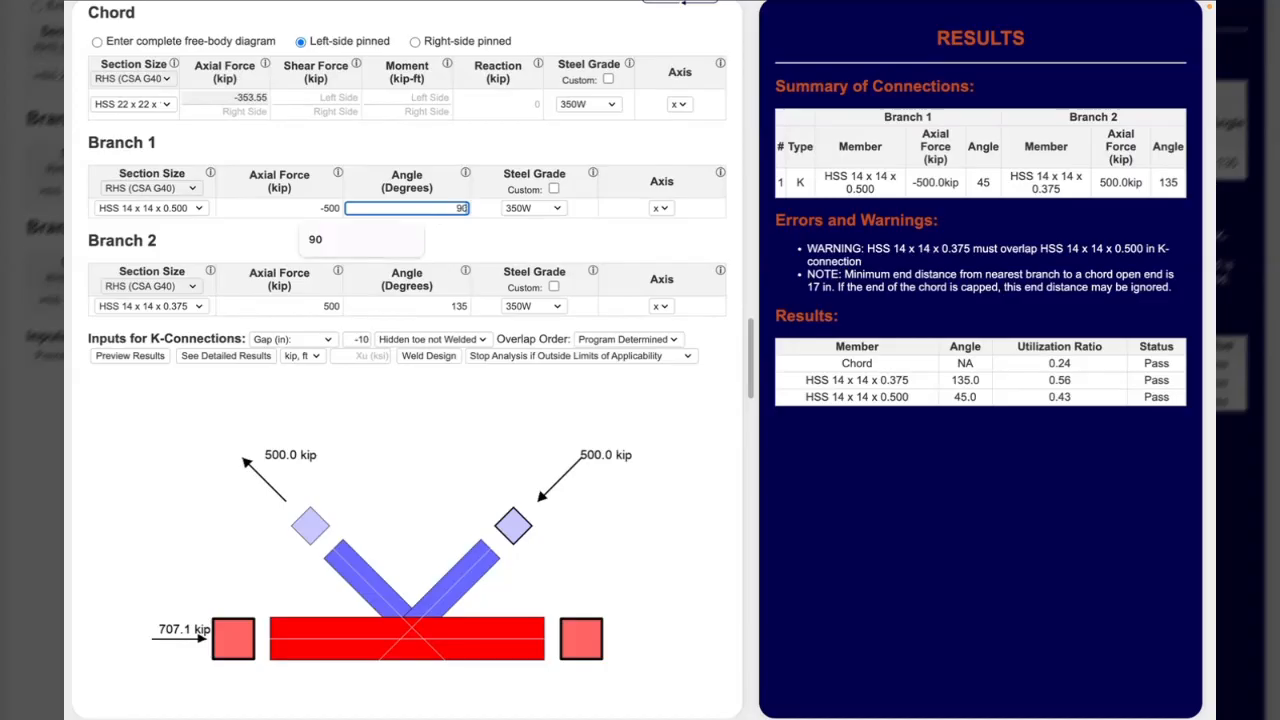
{"action": "double_click", "coordinate": [458, 306]}
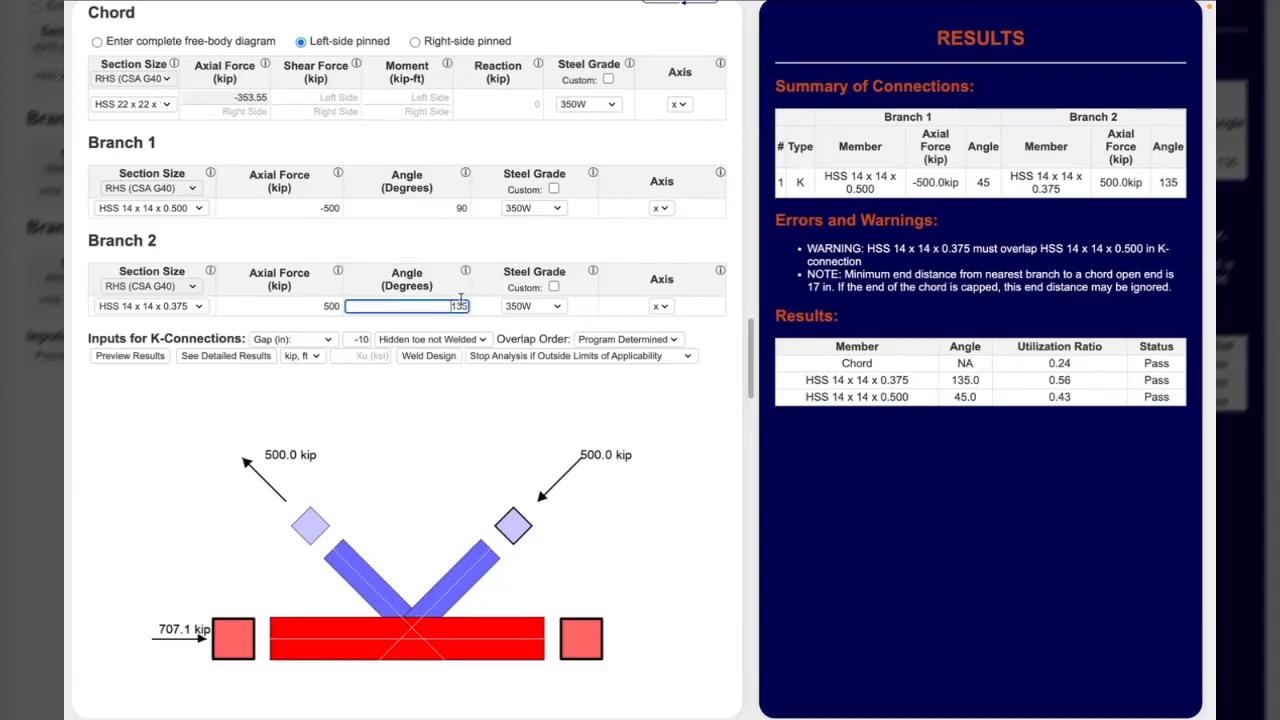
{"action": "type", "text": "-90"}
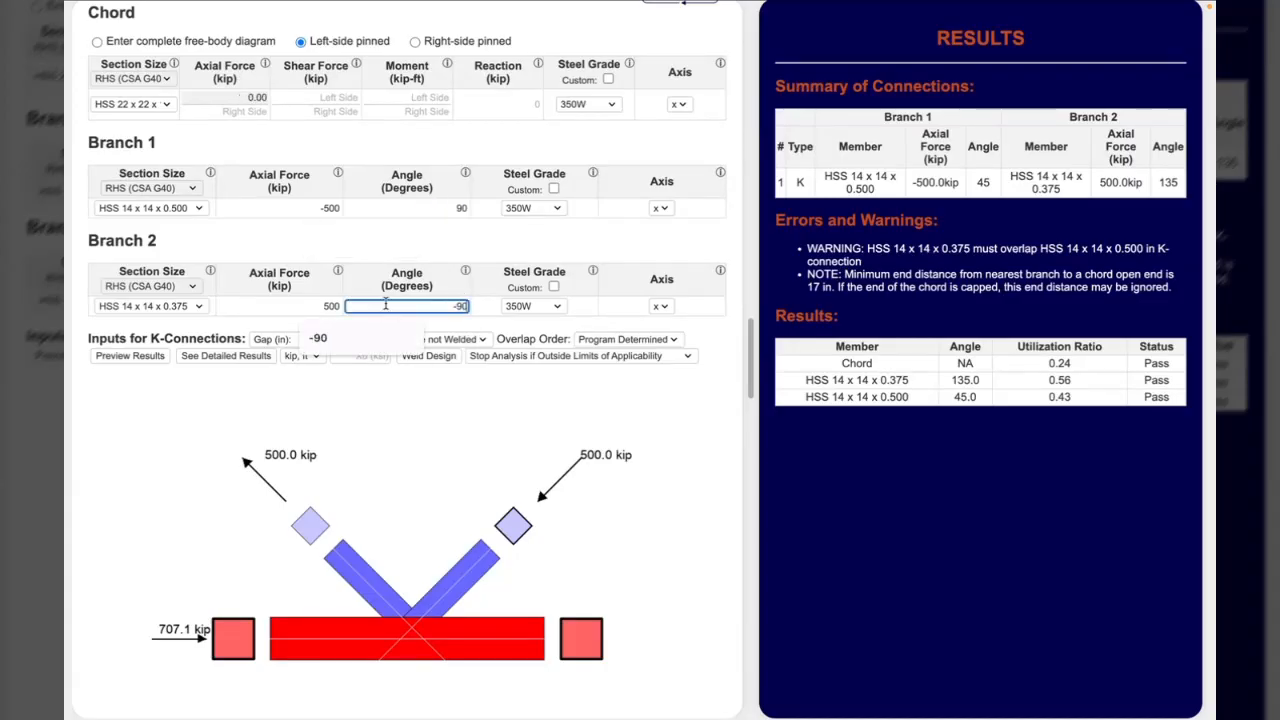
- Set Branch 1's axial force to 500 kip and preview the results for the perpendicular branches
{"action": "left_click", "coordinate": [325, 208]}
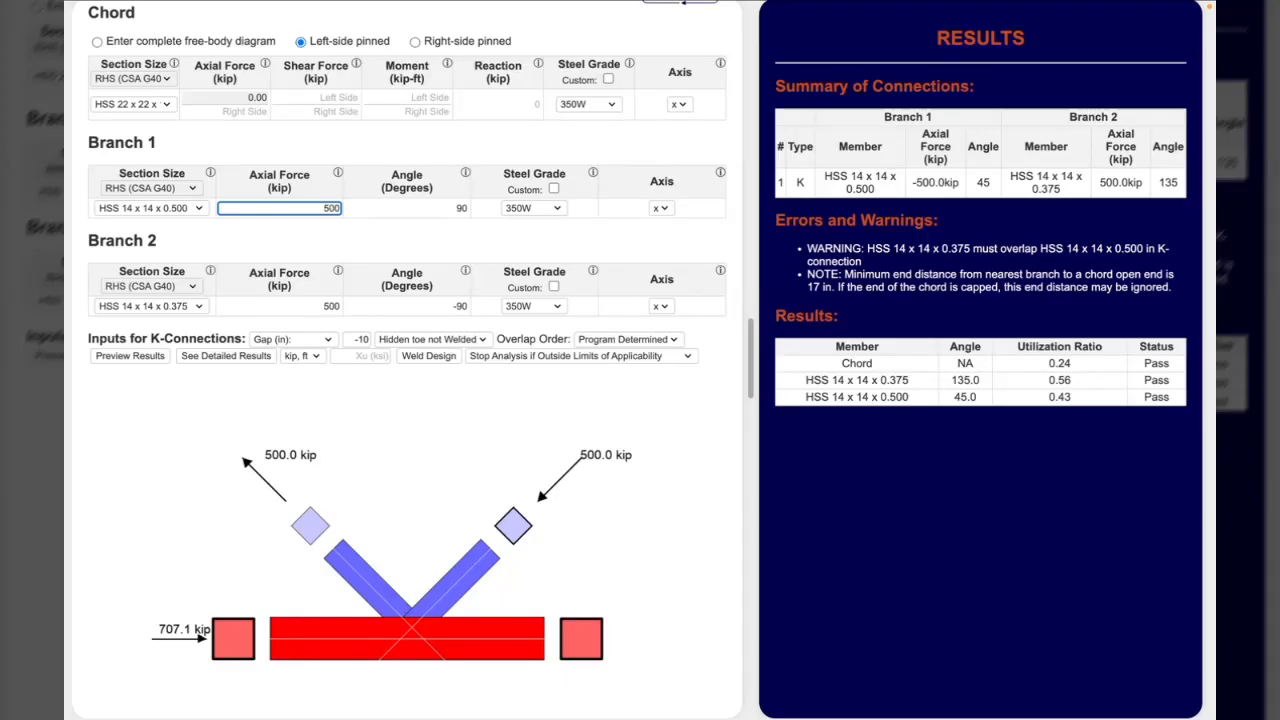
{"action": "scroll", "coordinate": [406, 375], "scroll_direction": "down", "scroll_amount": 2}
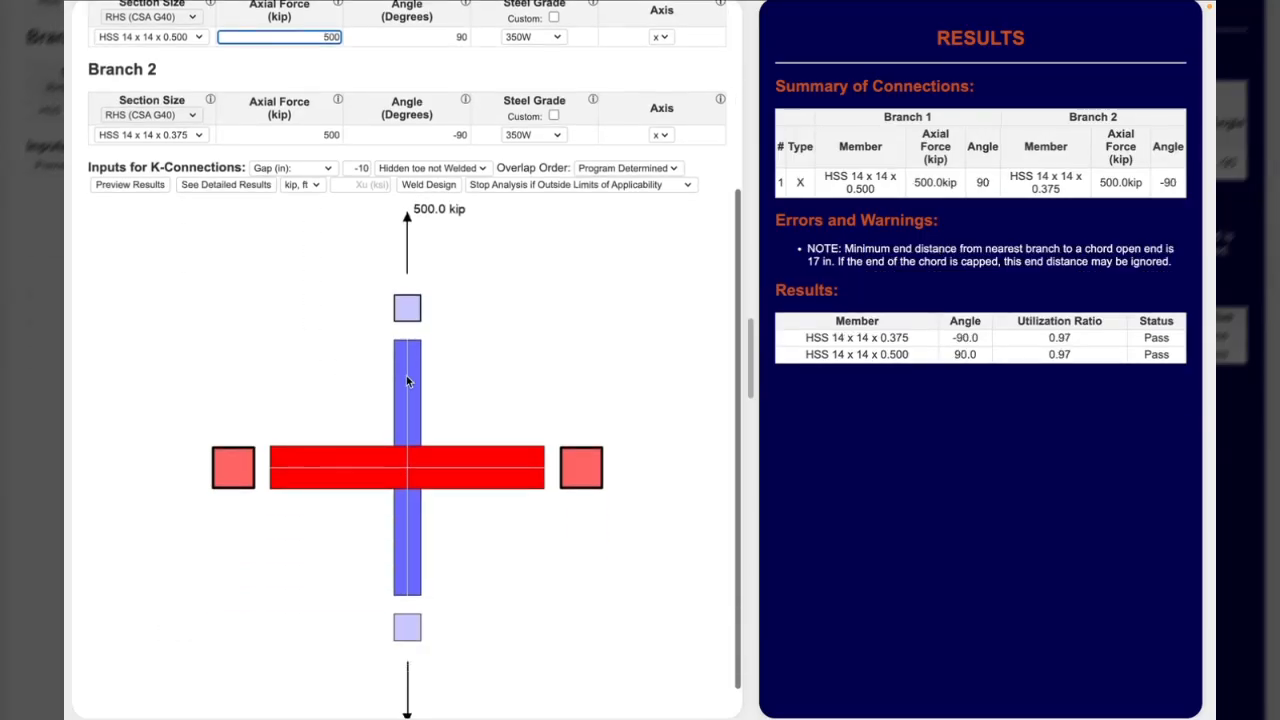
{"action": "scroll", "coordinate": [446, 343], "scroll_direction": "down", "scroll_amount": 1}
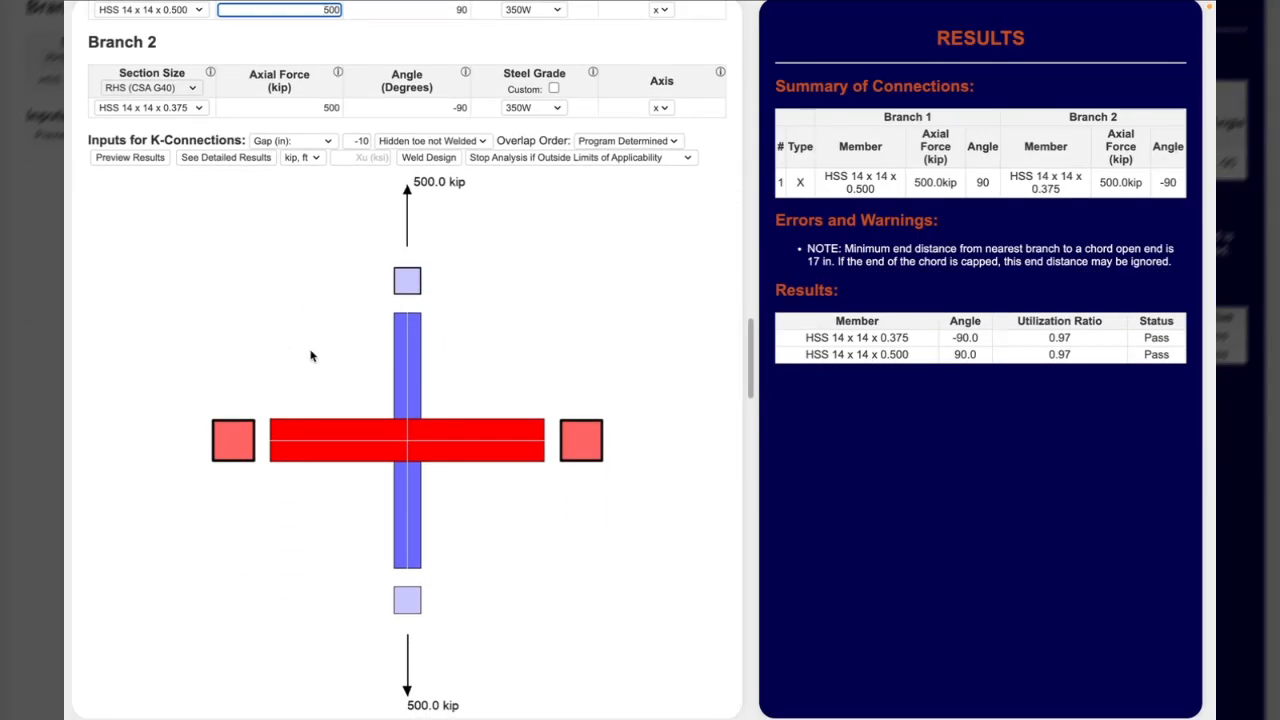
- Change Branch 1's angle to 45 degrees and Branch 2's to -135 degrees, and preview the results
{"action": "scroll", "coordinate": [393, 299], "scroll_direction": "up", "scroll_amount": 1}
{"action": "left_click", "coordinate": [462, 67]}
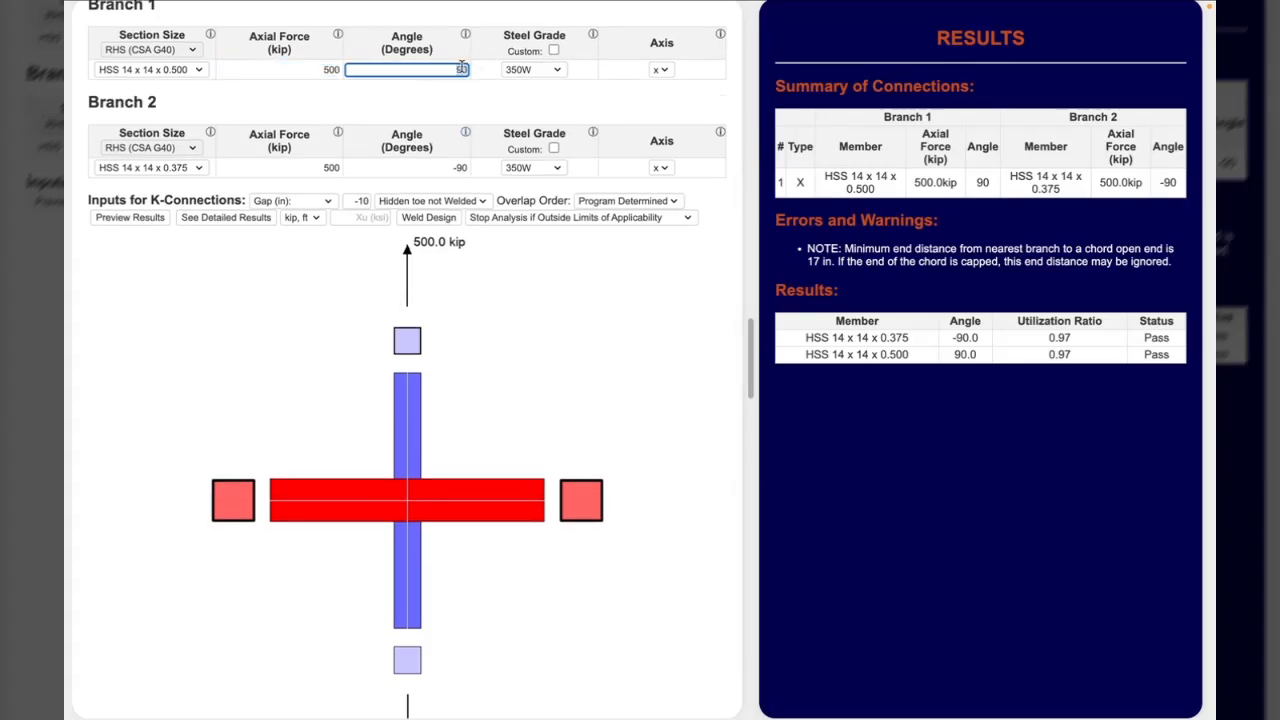
{"action": "type", "text": "45"}
{"action": "left_click", "coordinate": [460, 168]}
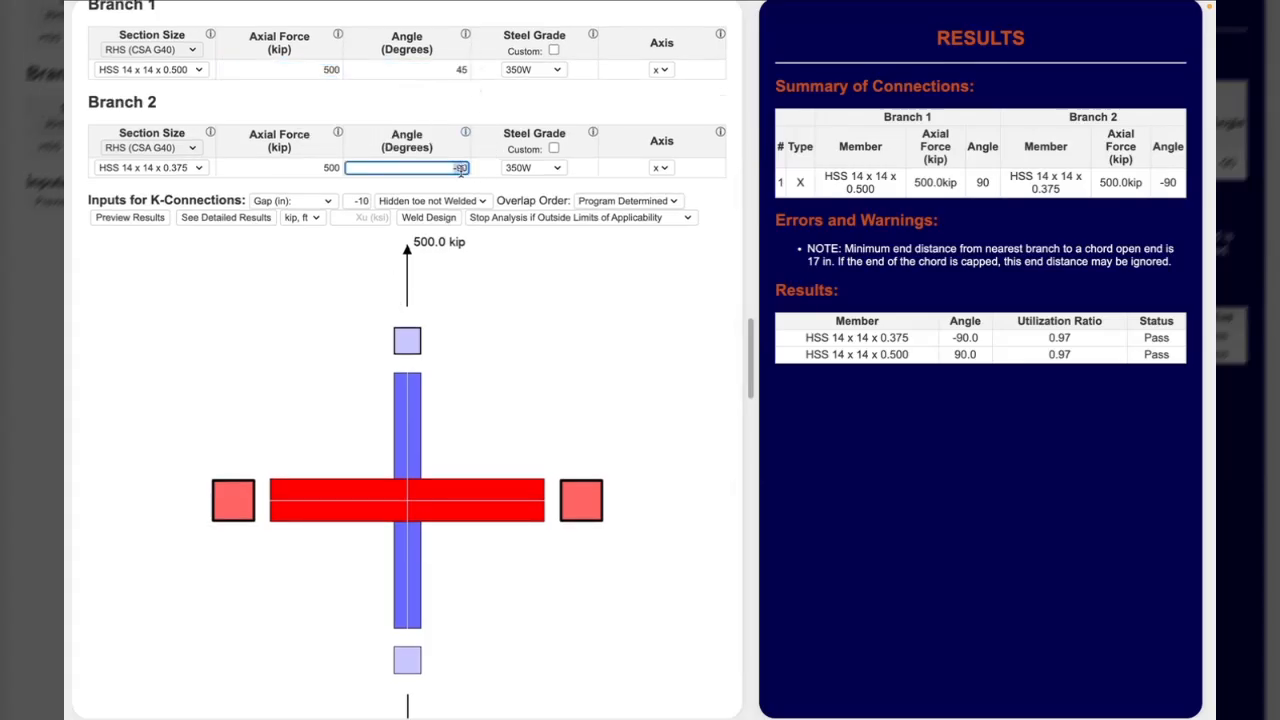
{"action": "type", "text": "-135"}
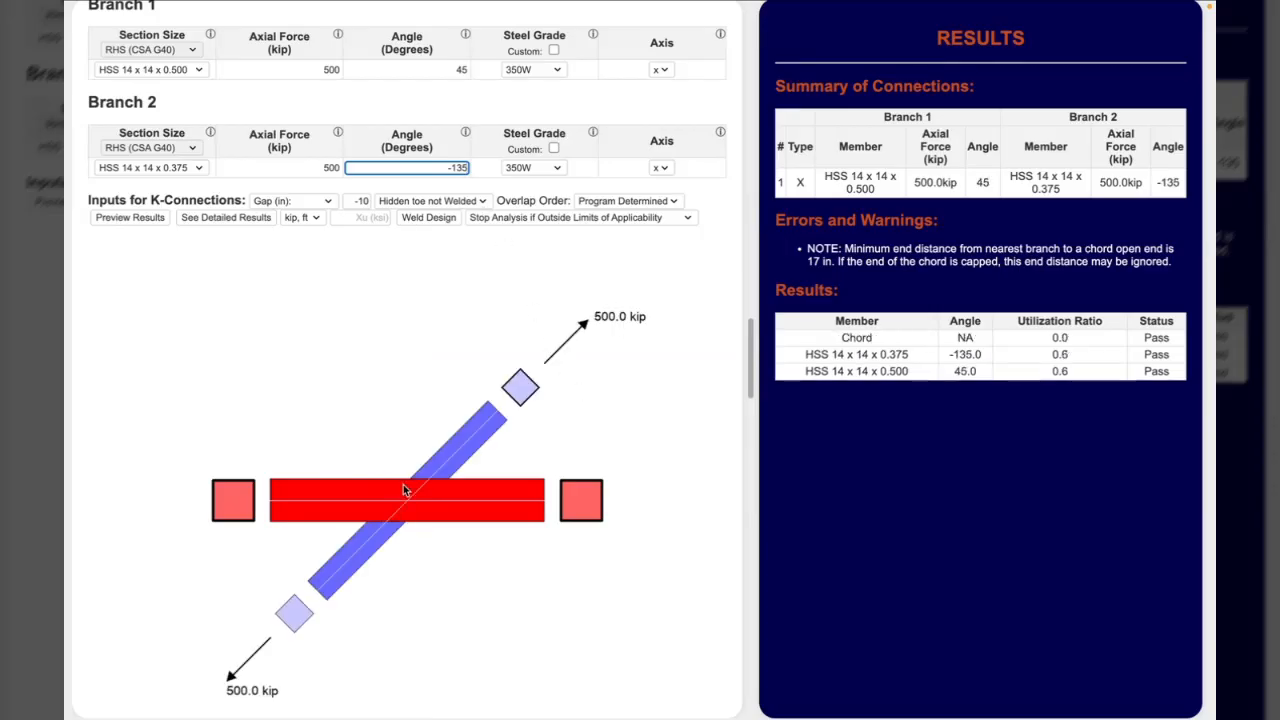
- Increase Branch 1's axial force to 1000 kip in the 4 in gap K-connection and preview the results
{"action": "scroll", "coordinate": [517, 427], "scroll_direction": "up", "scroll_amount": 3}
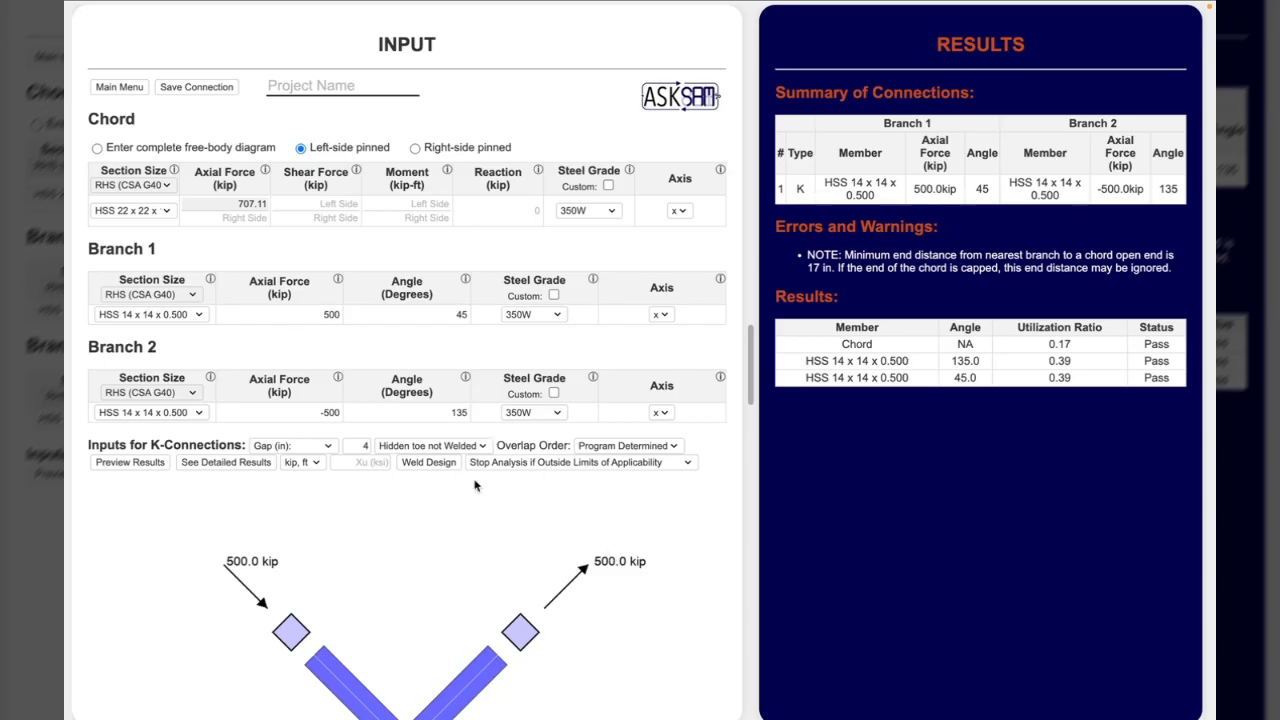
{"action": "scroll", "coordinate": [475, 486], "scroll_direction": "down", "scroll_amount": 2}
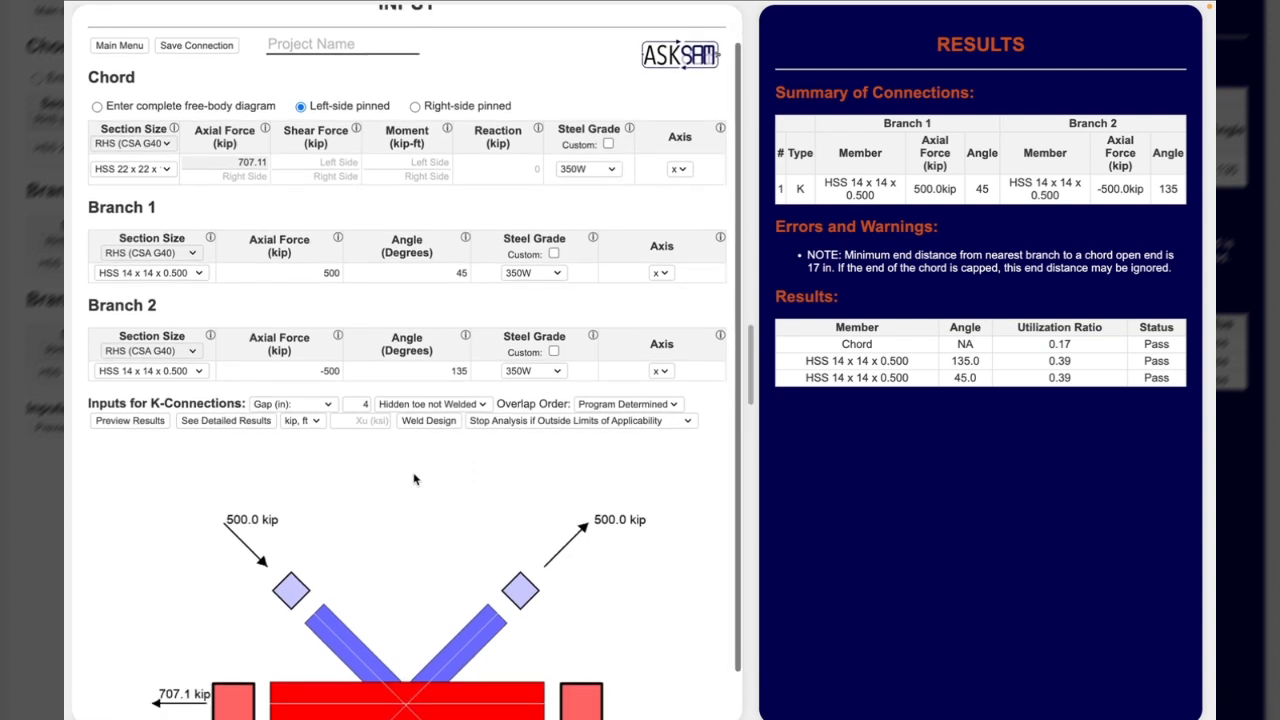
{"action": "scroll", "coordinate": [413, 480], "scroll_direction": "down", "scroll_amount": 3}
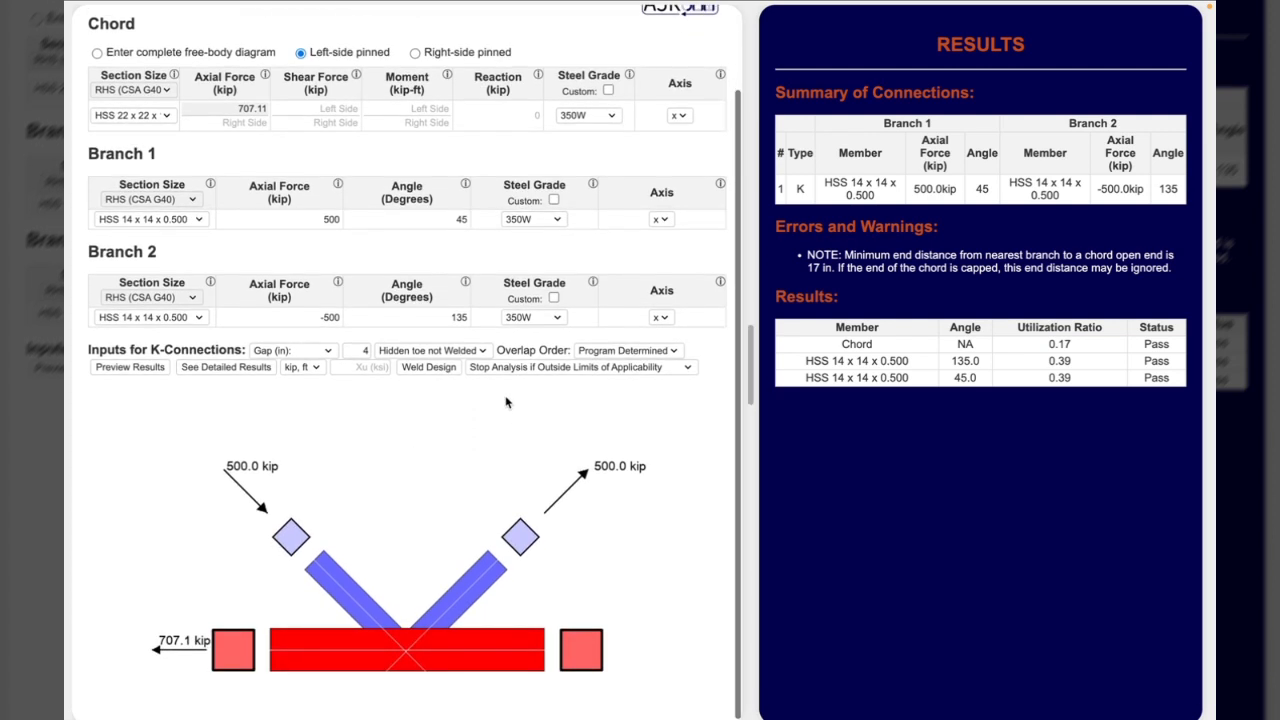
{"action": "left_click", "coordinate": [327, 219]}
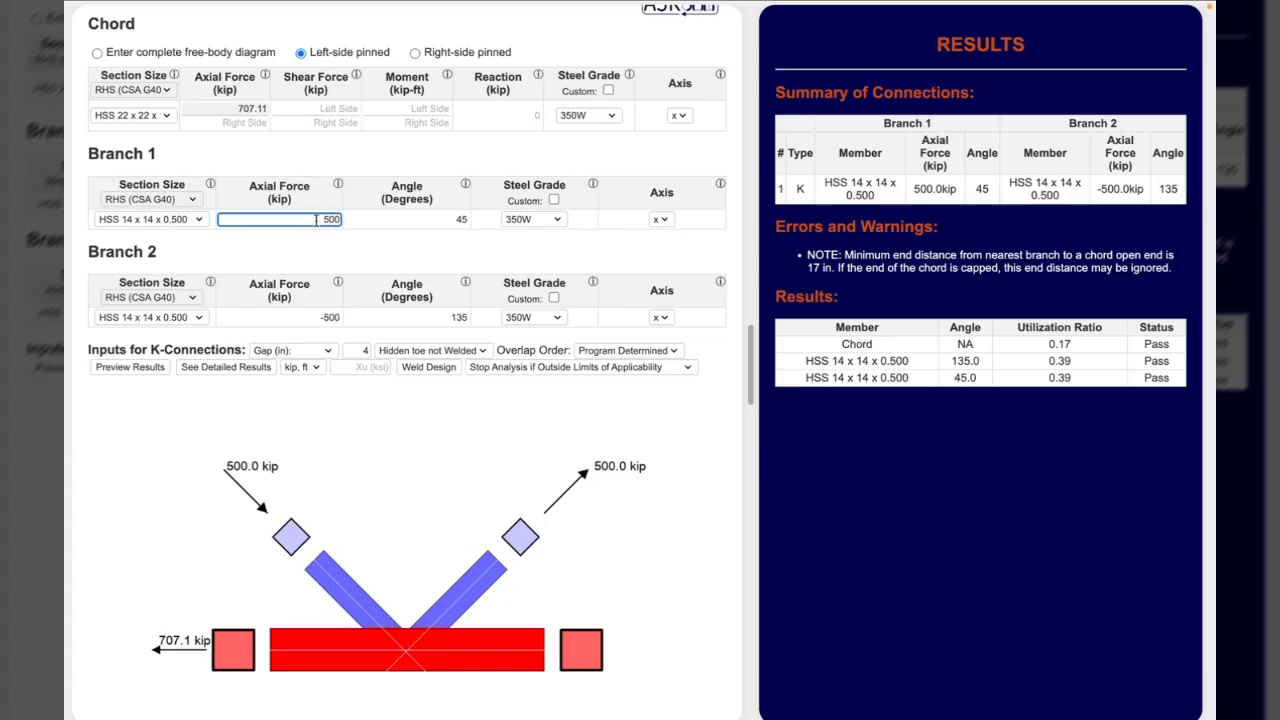
{"action": "key", "text": "ctrl+a"}
{"action": "type", "text": "1000"}
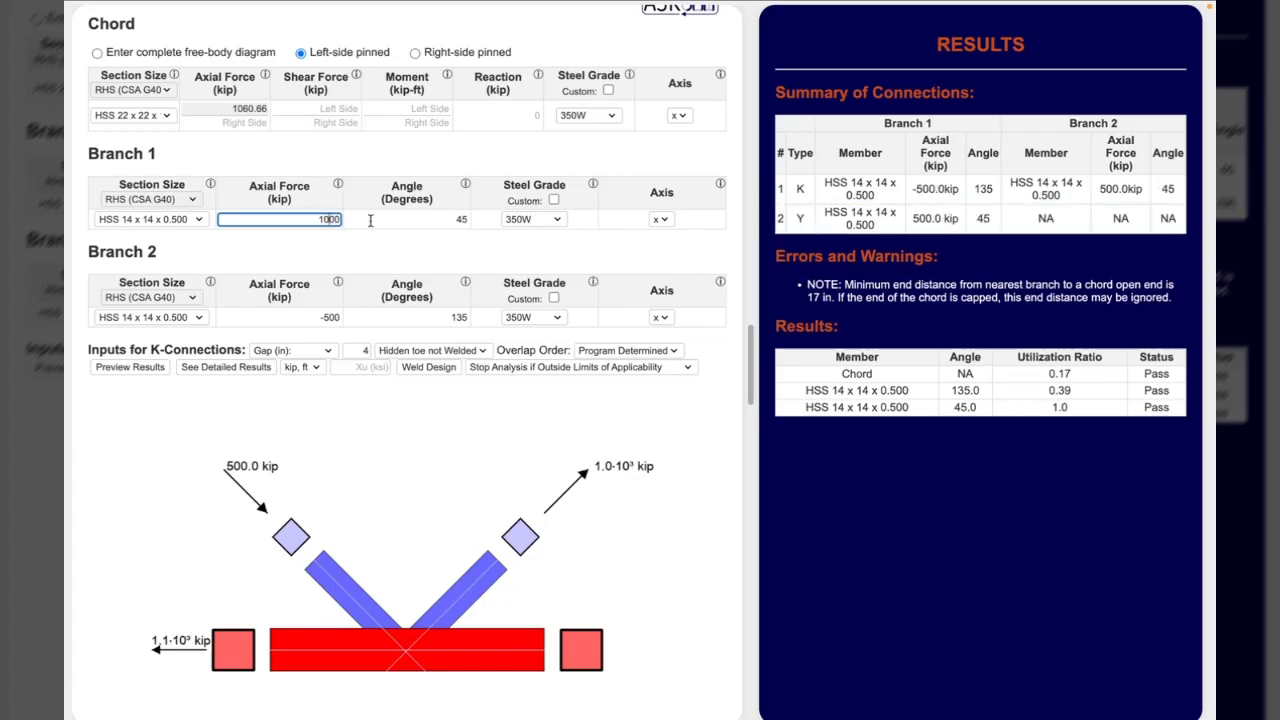
- Set the chord reaction to -100 kip and preview the results
{"action": "left_click", "coordinate": [520, 115]}
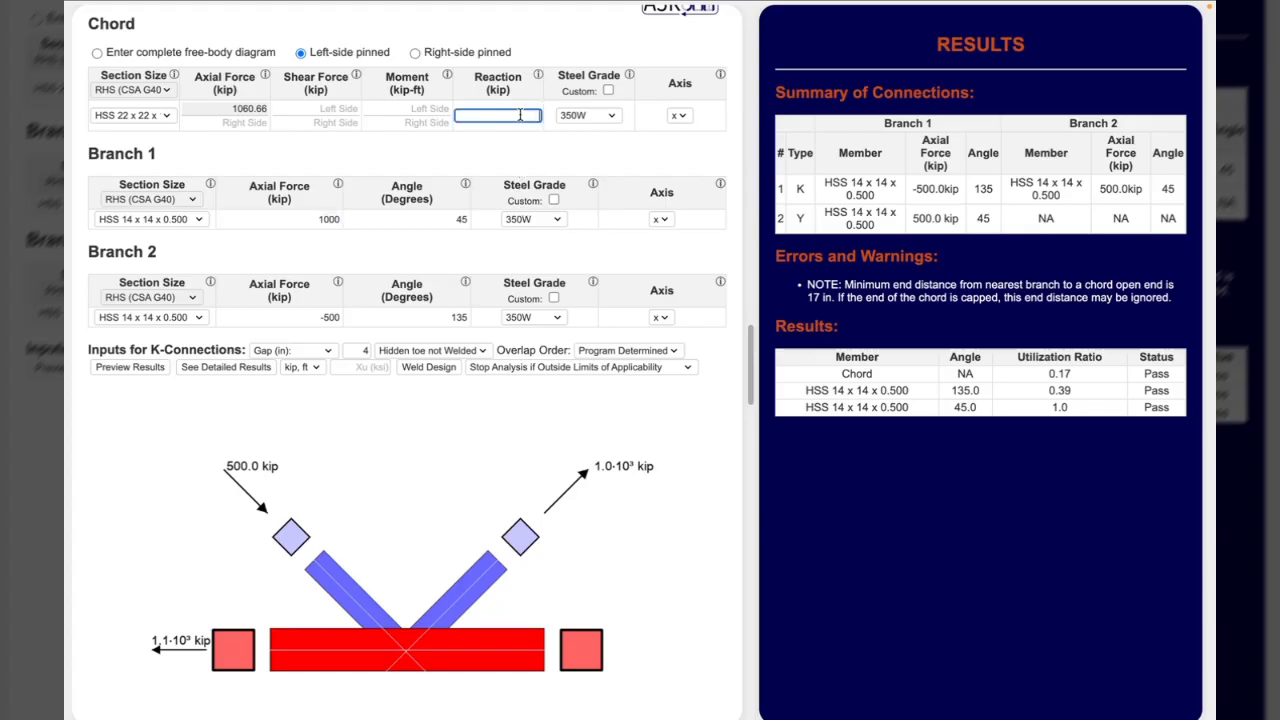
{"action": "type", "text": "-100"}
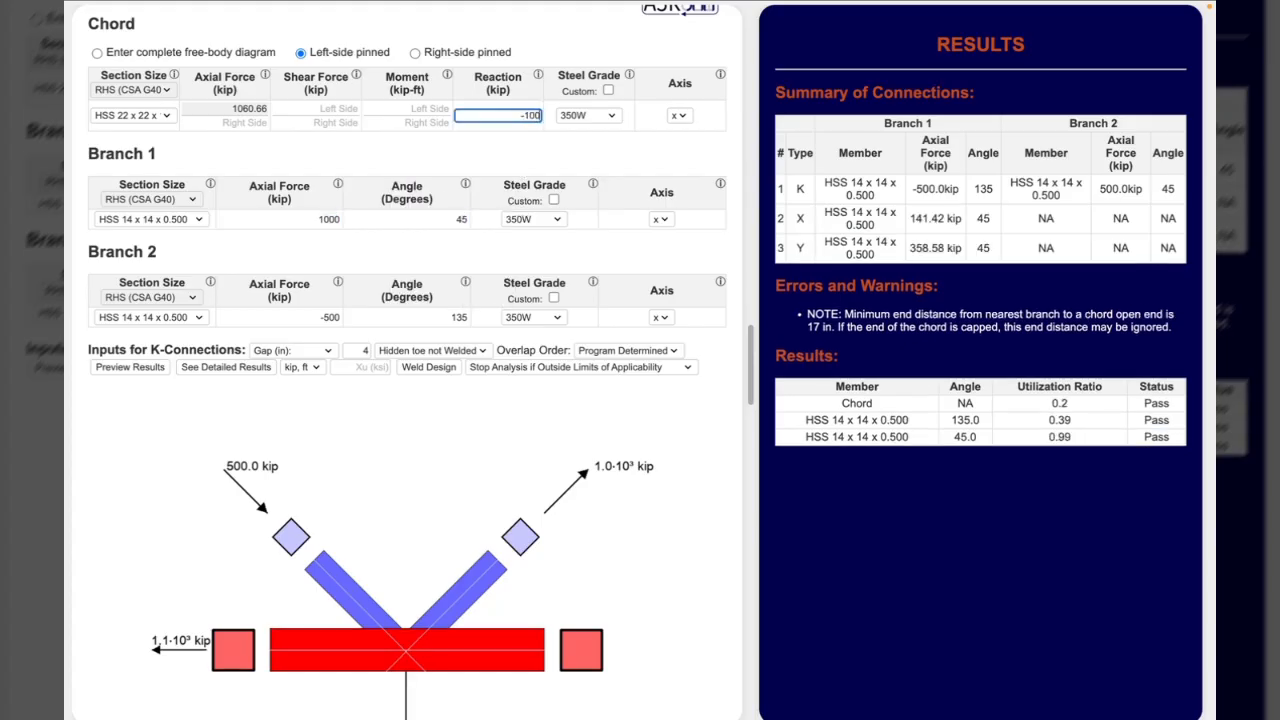
{"action": "scroll", "coordinate": [535, 369], "scroll_direction": "down", "scroll_amount": 1}
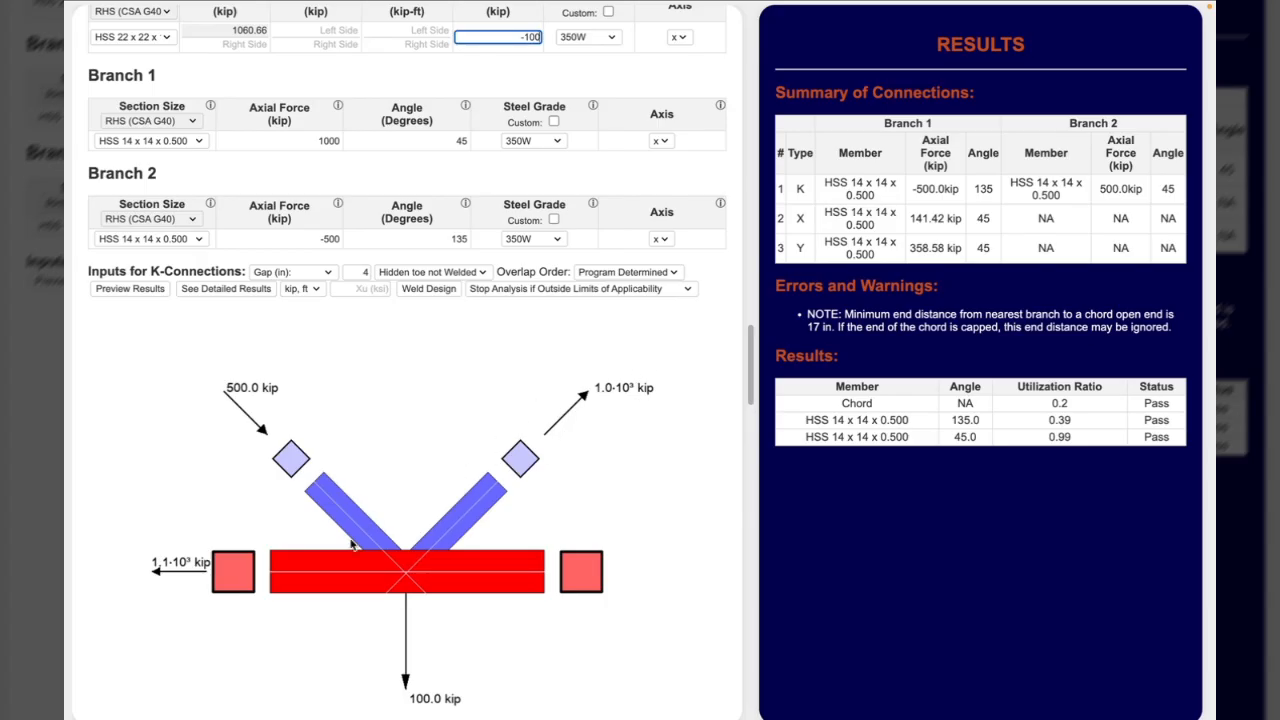
- Name the project "2 Branch Example" and save the connection to a file
{"action": "scroll", "coordinate": [615, 370], "scroll_direction": "up", "scroll_amount": 2}
{"action": "scroll", "coordinate": [615, 370], "scroll_direction": "up", "scroll_amount": 4}
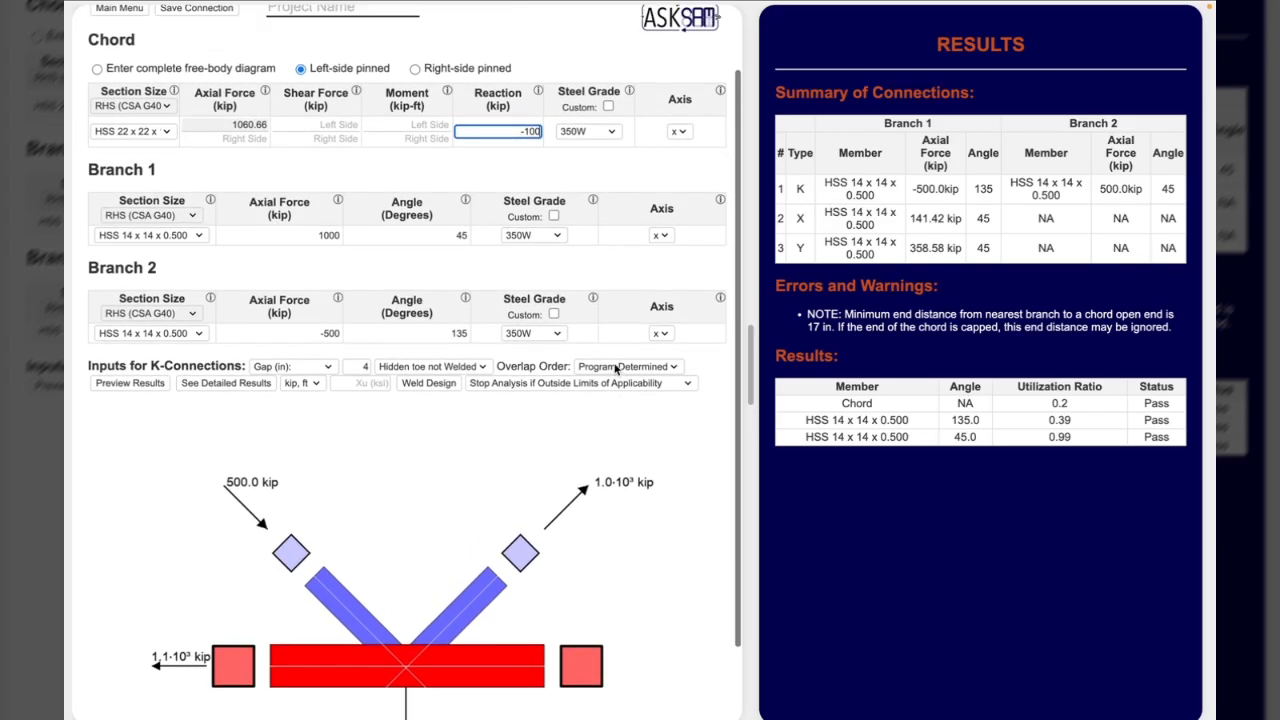
{"action": "left_click", "coordinate": [312, 66]}
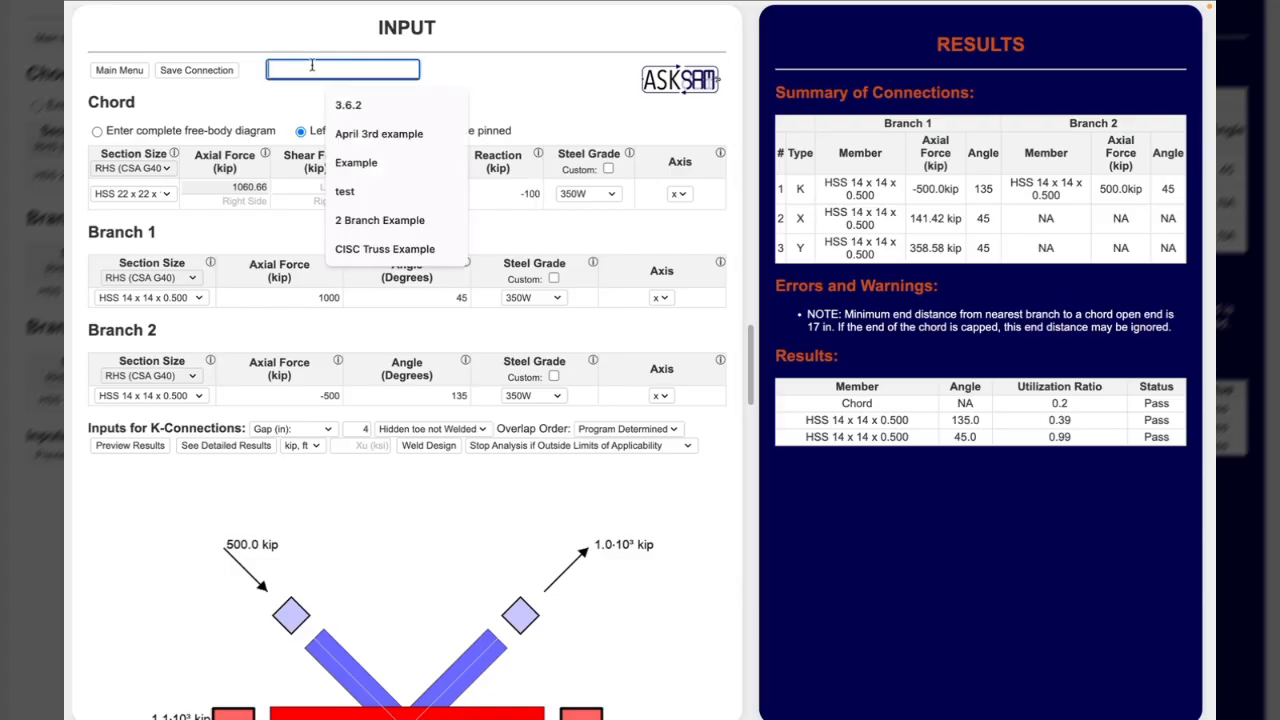
{"action": "type", "text": "2"}
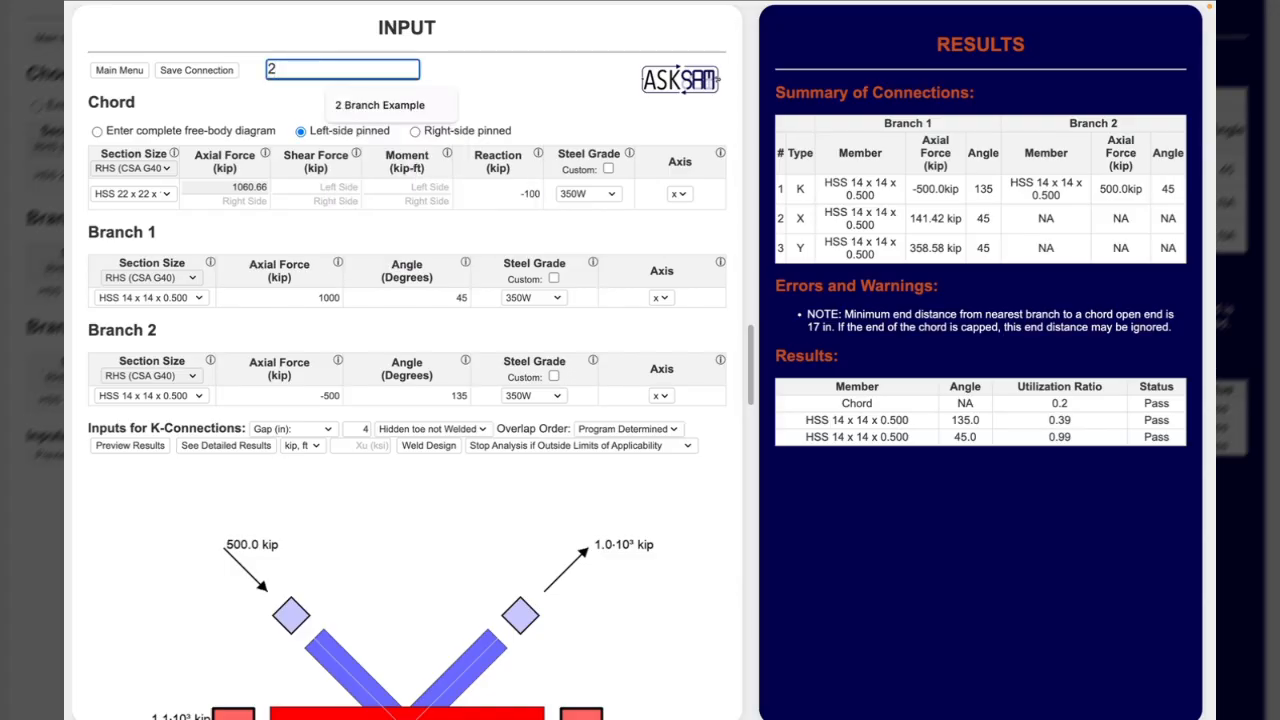
{"action": "type", "text": " Branch Exampl"}
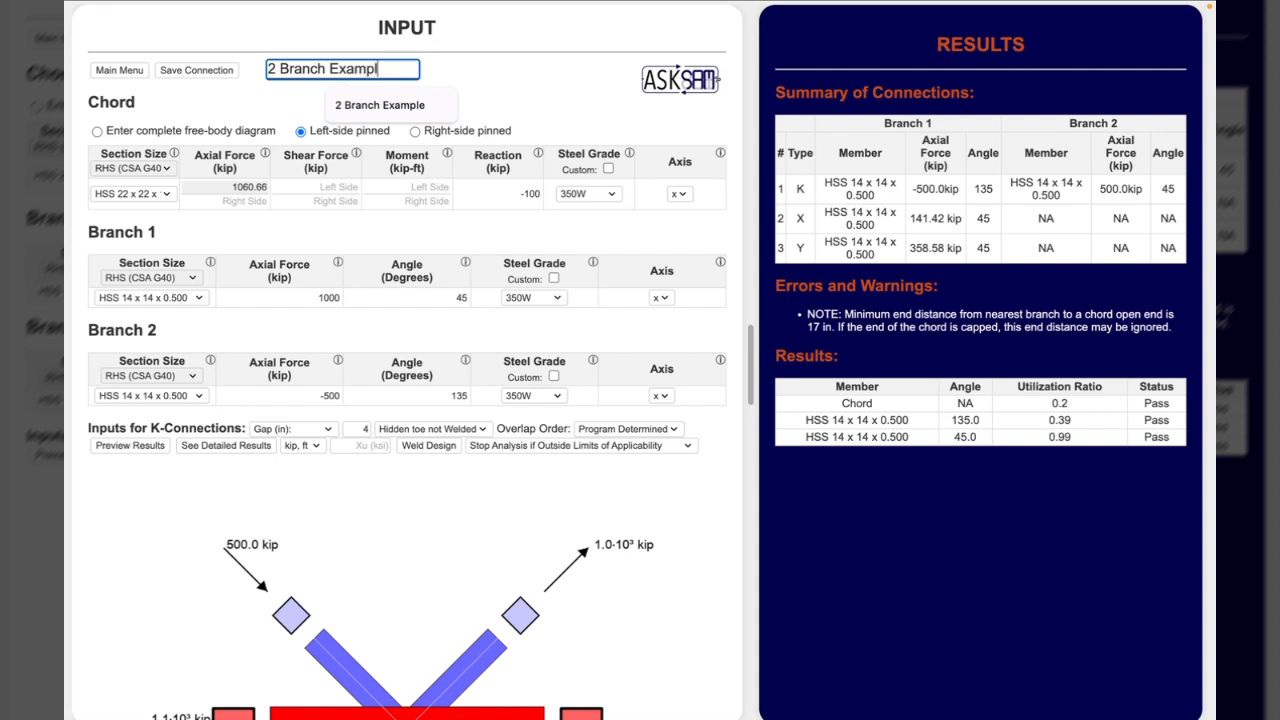
{"action": "type", "text": "e"}
{"action": "left_click", "coordinate": [172, 70]}
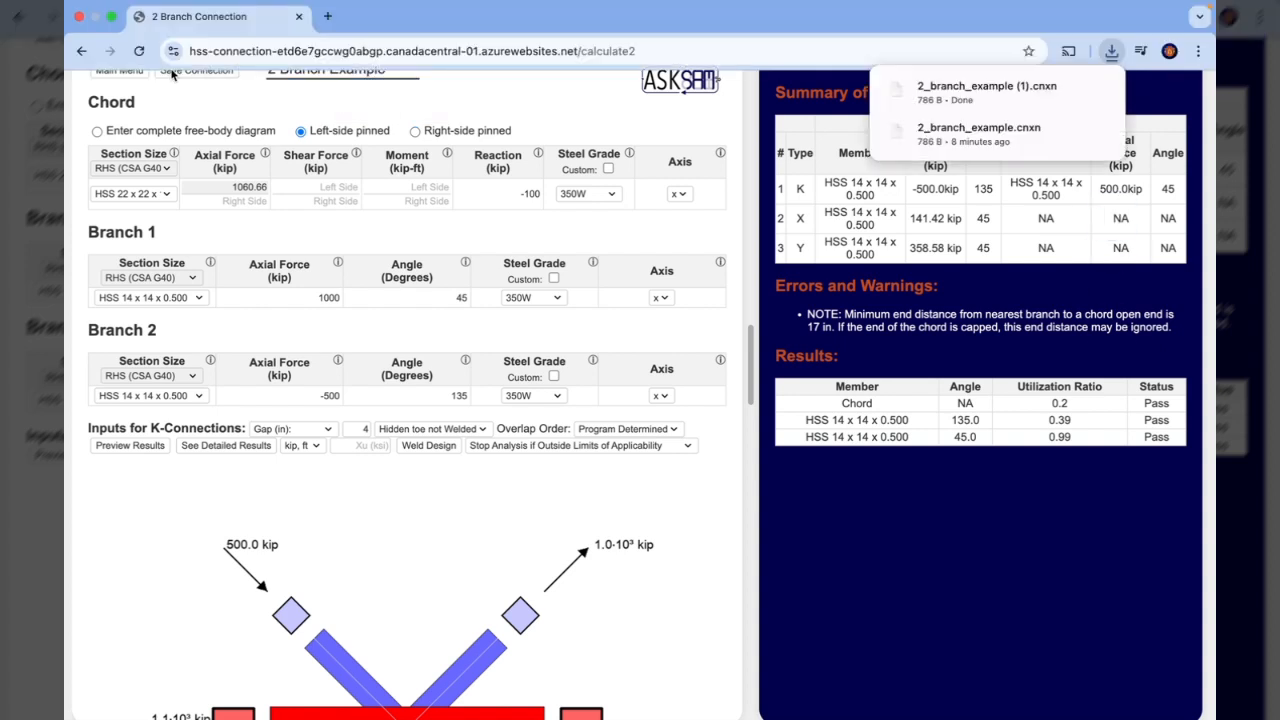